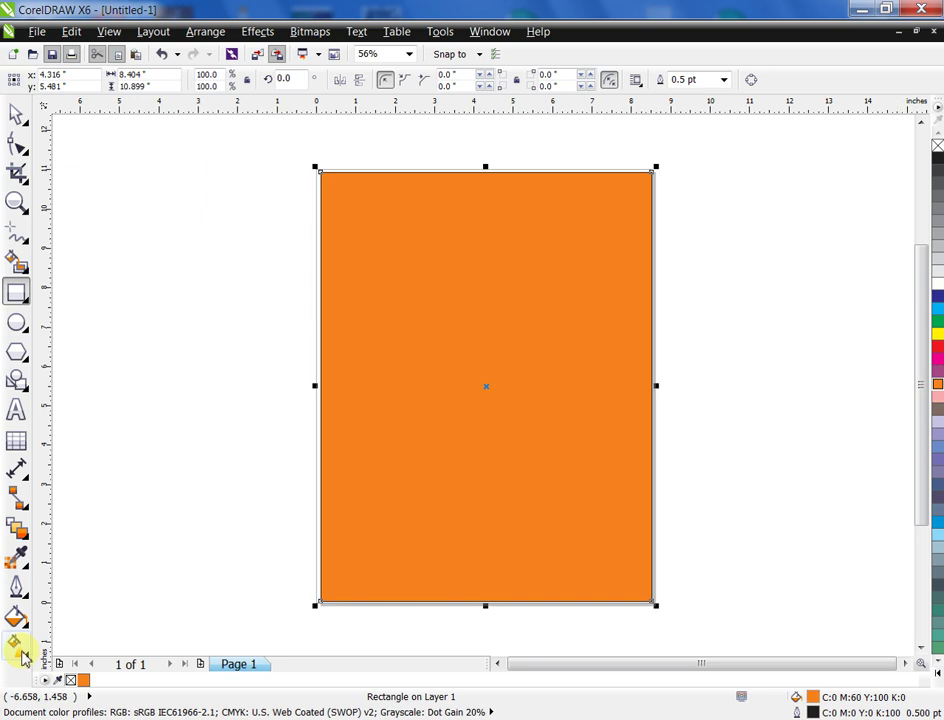
Apply a vertical linear fountain fill to the orange page rectangle, running from orange near the top to yellow near the bottom.
click(488, 478)
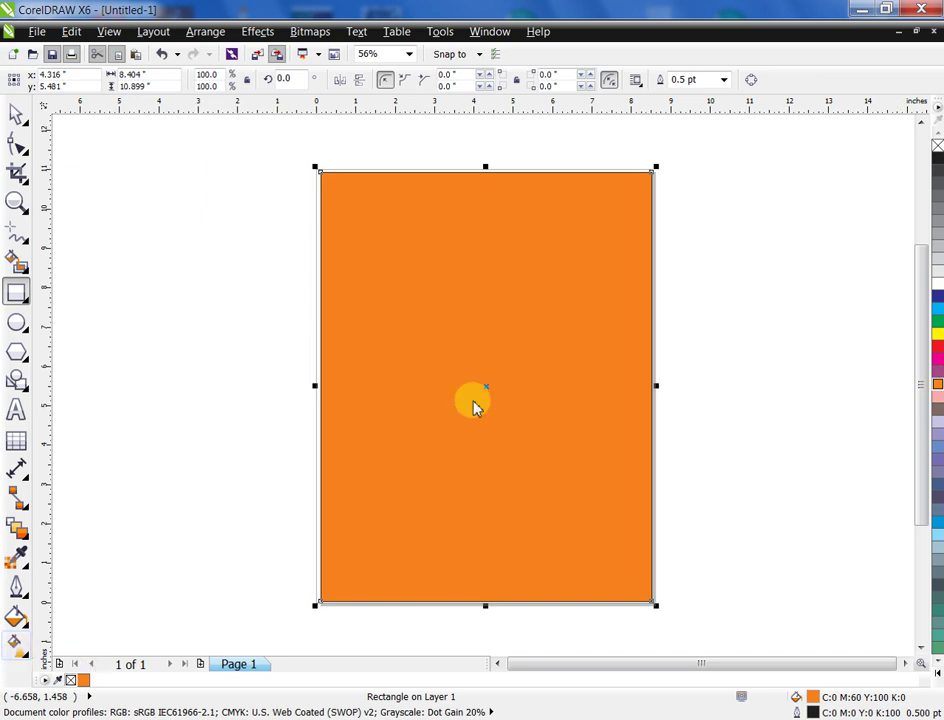
drag(461, 263, 468, 515)
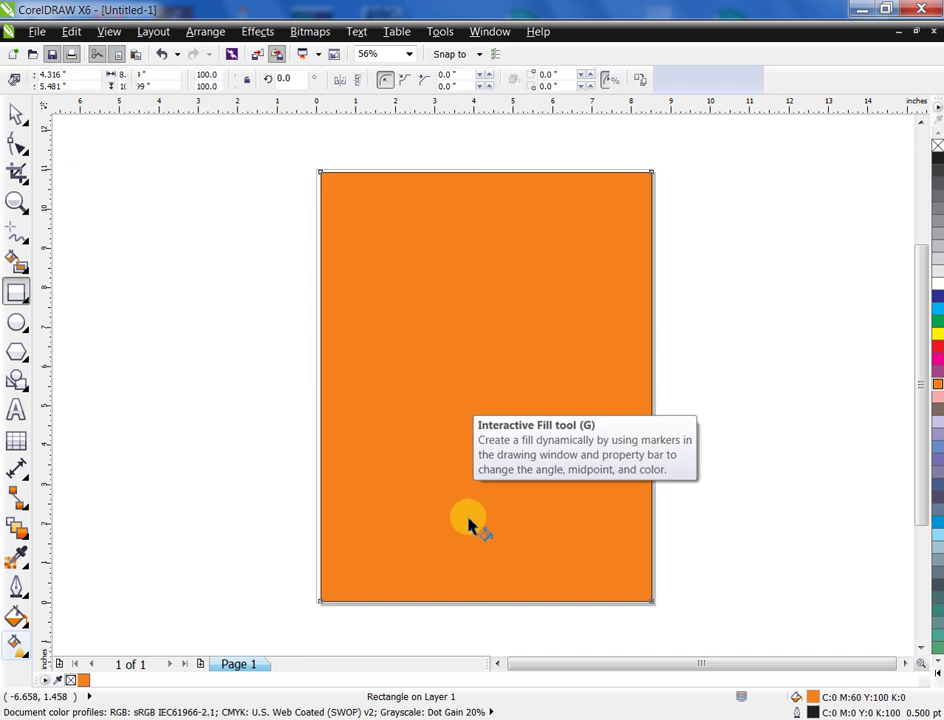
drag(938, 338, 468, 515)
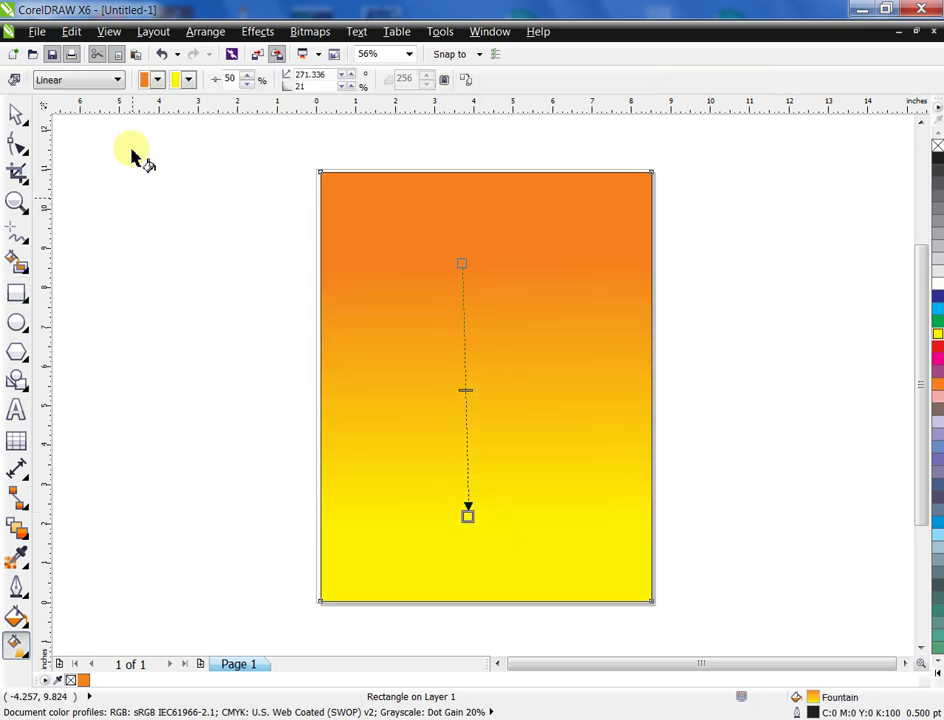
Change the rectangle's fountain fill to radial and extend its radius until the gradient circle spans the rectangle's width.
click(110, 82)
click(73, 132)
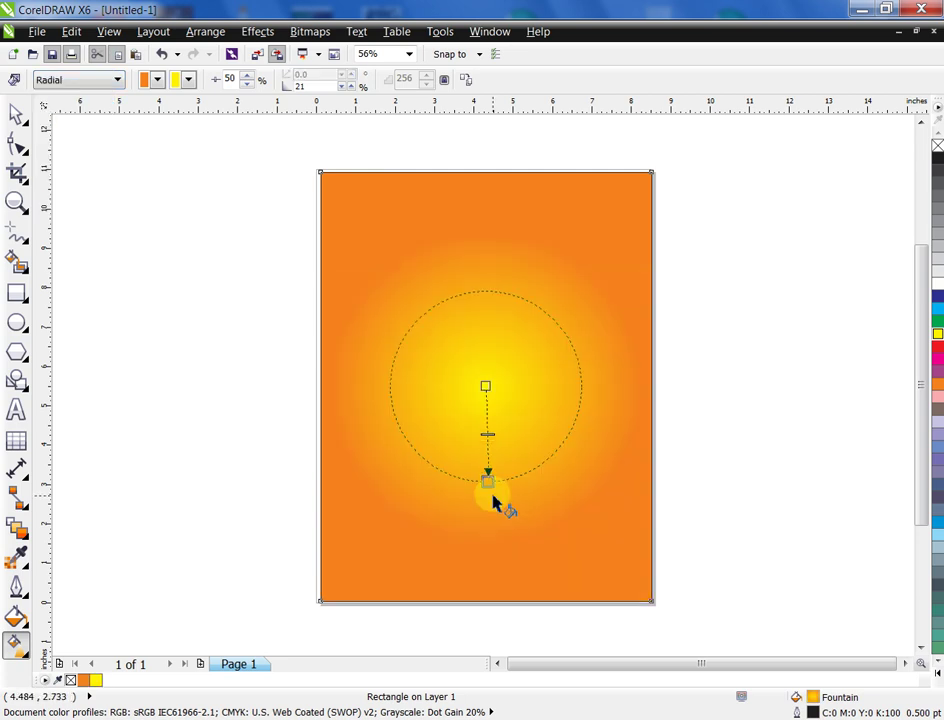
drag(485, 484, 496, 549)
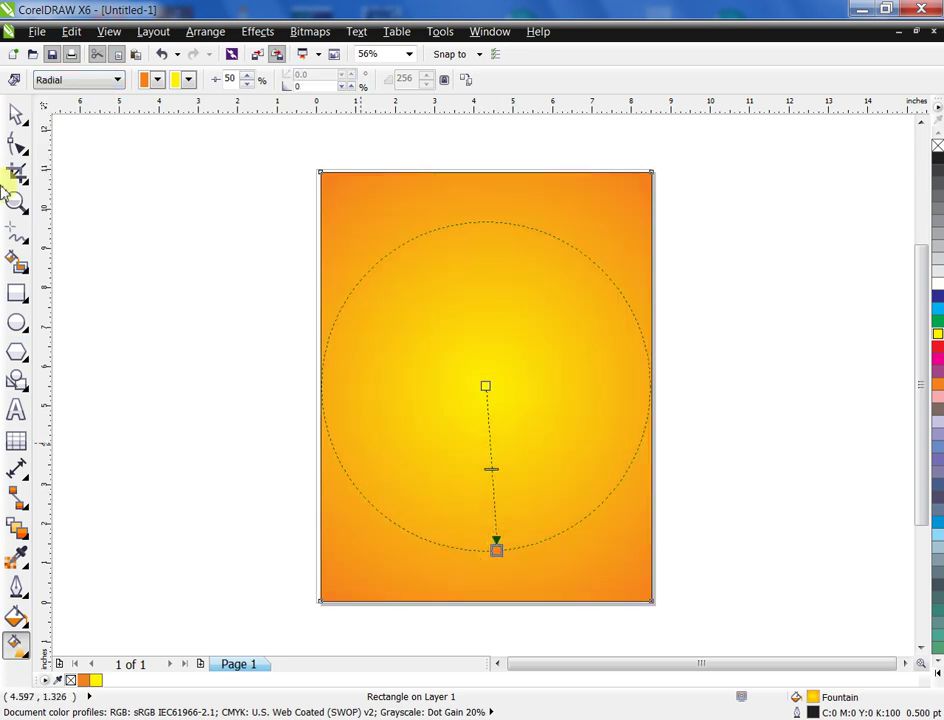
click(15, 116)
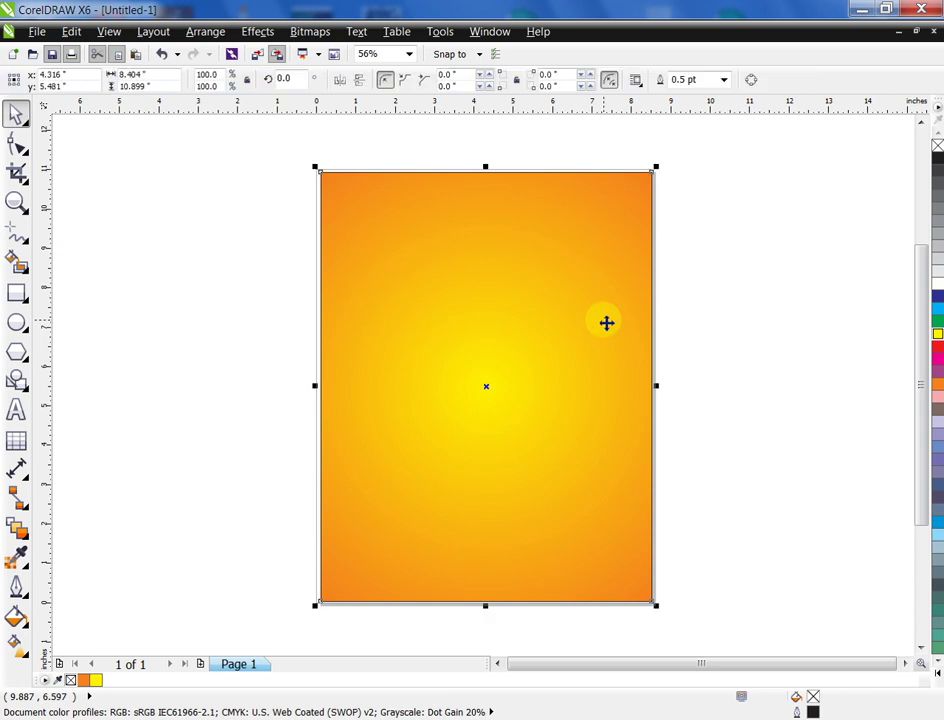
Draw a closed, tilted four-sided shape about 4.9 by 5.1 inches over the middle of the page with straight freehand lines.
key(shift+F2)
click(200, 232)
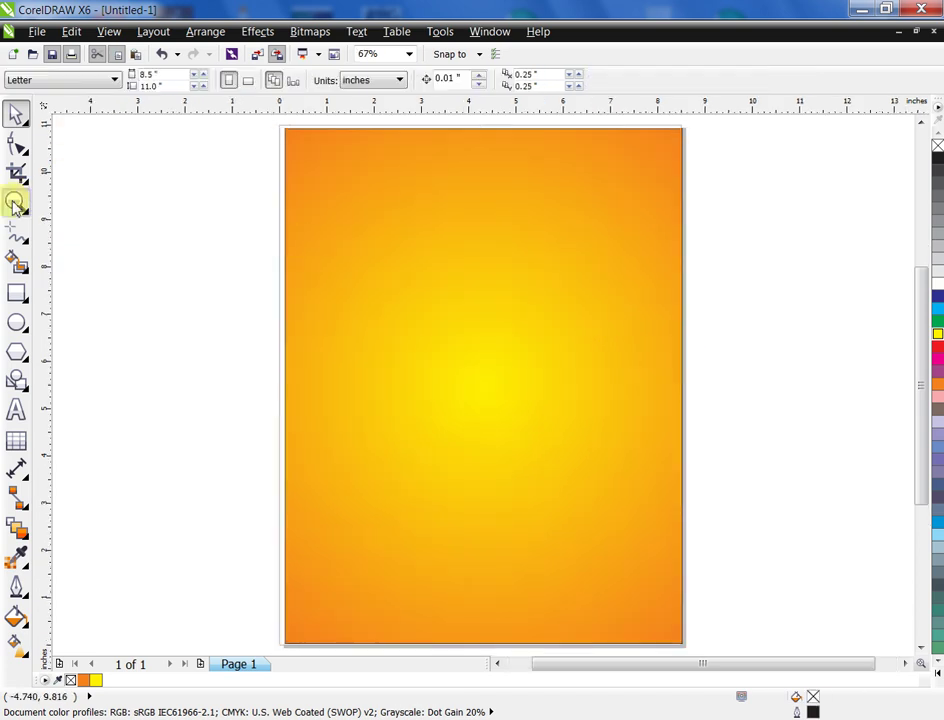
click(15, 203)
drag(310, 196, 670, 528)
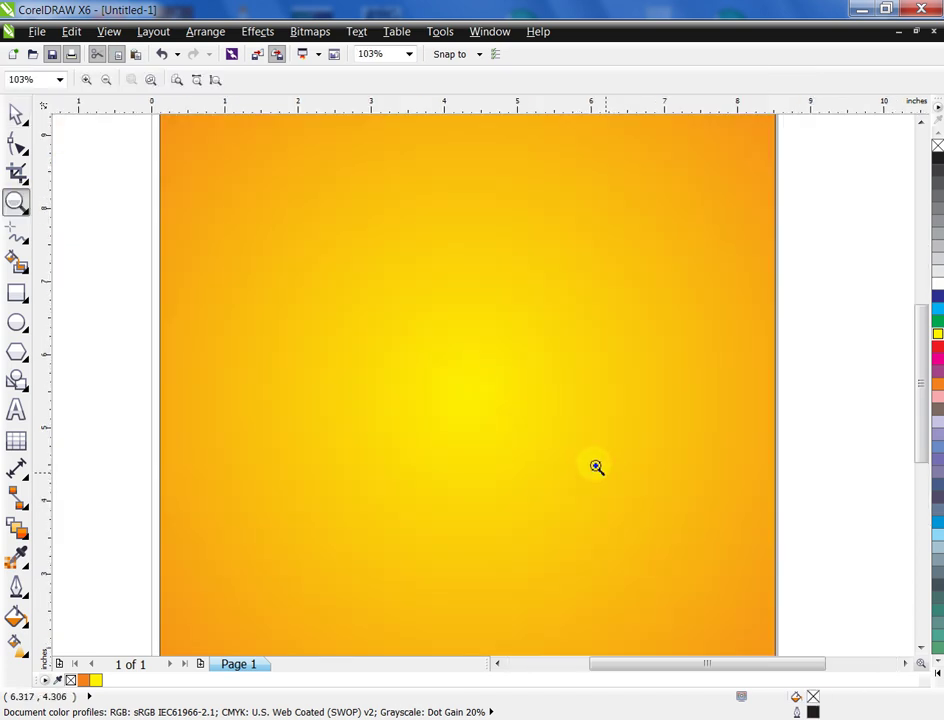
key(F5)
click(316, 162)
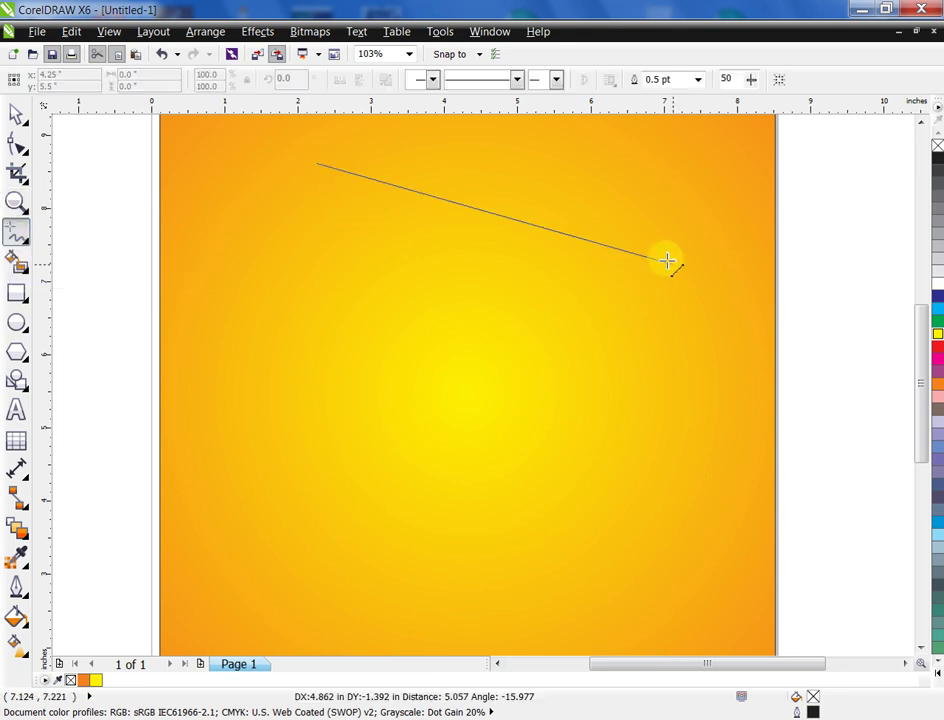
click(645, 249)
click(644, 248)
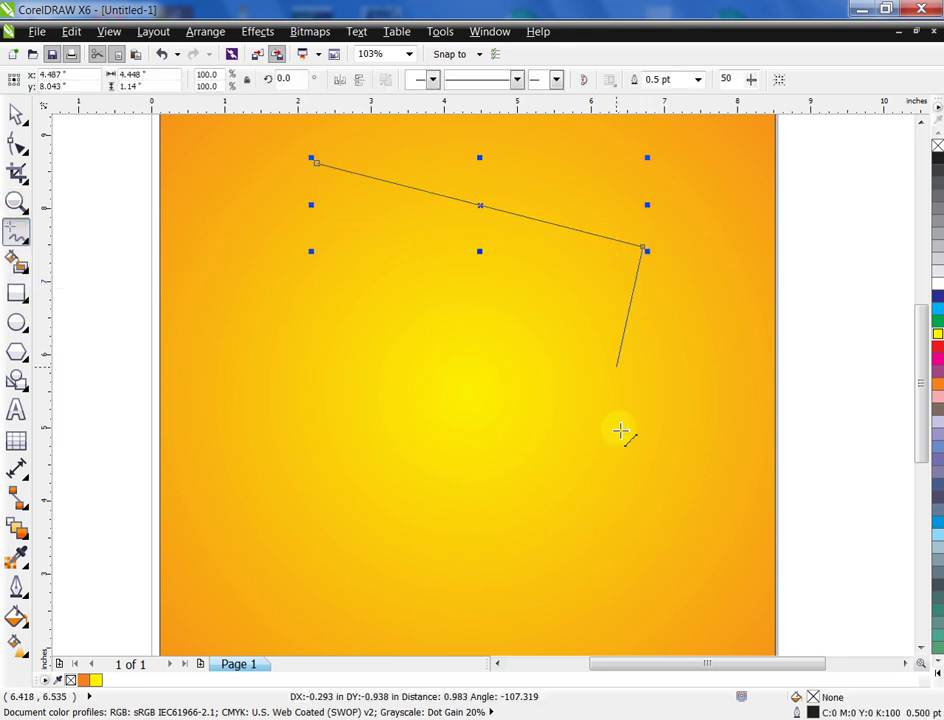
click(574, 532)
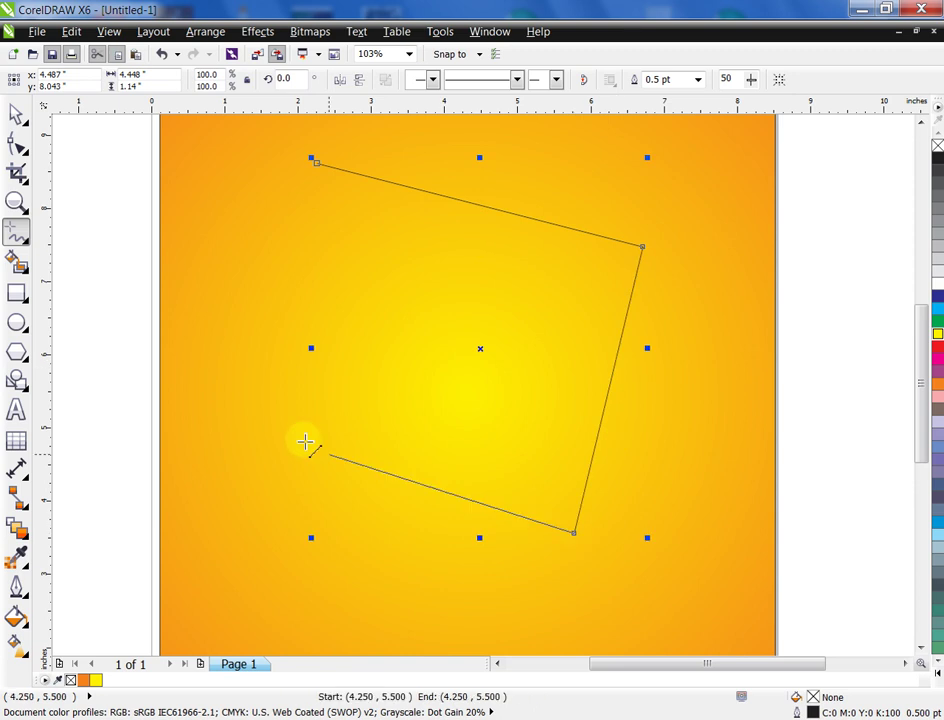
click(284, 390)
click(316, 162)
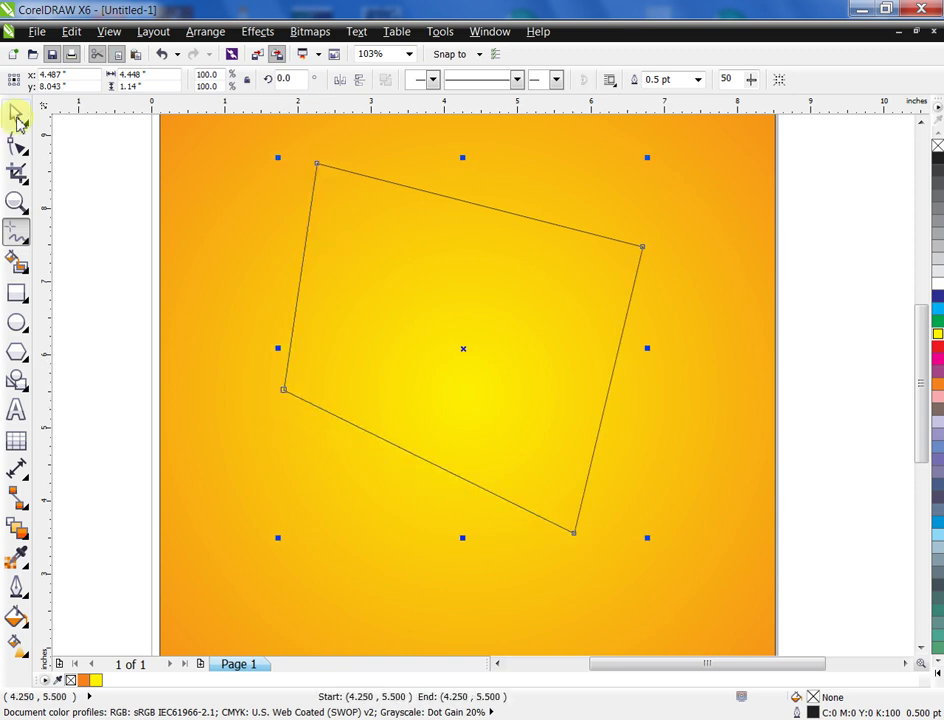
Fill the tilted four-sided shape with solid black (K 100) and deselect it.
click(18, 118)
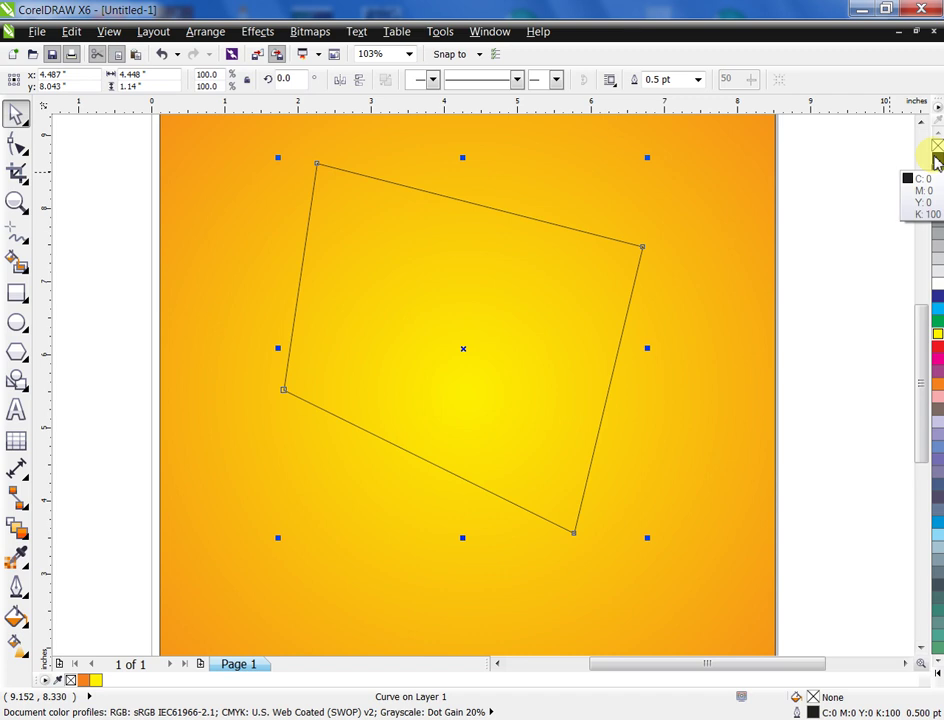
click(937, 159)
key(ctrl+a)
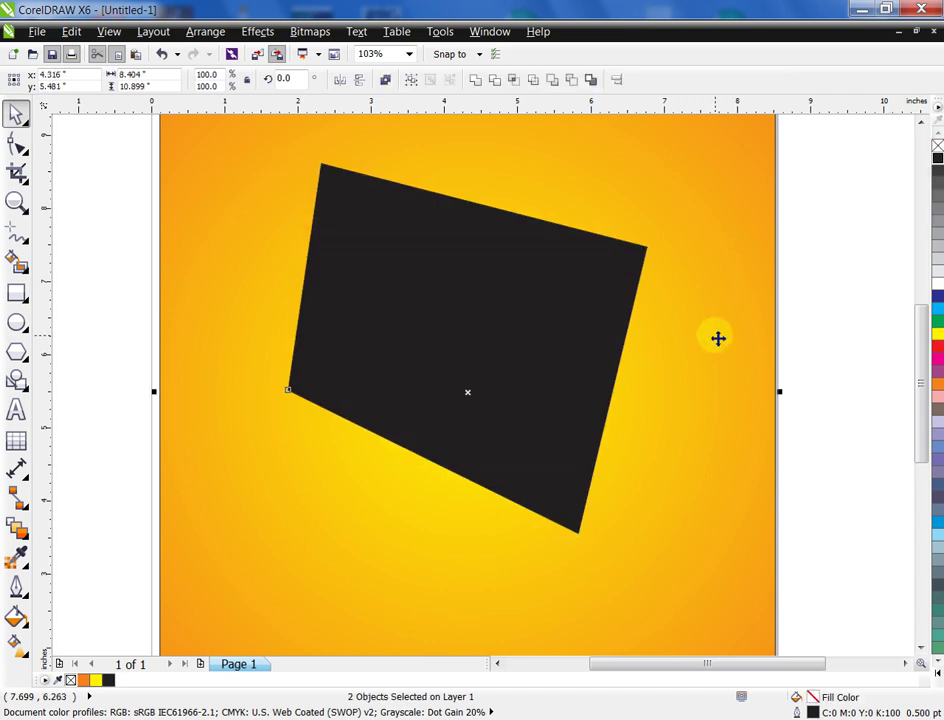
key(shift+F2)
click(758, 350)
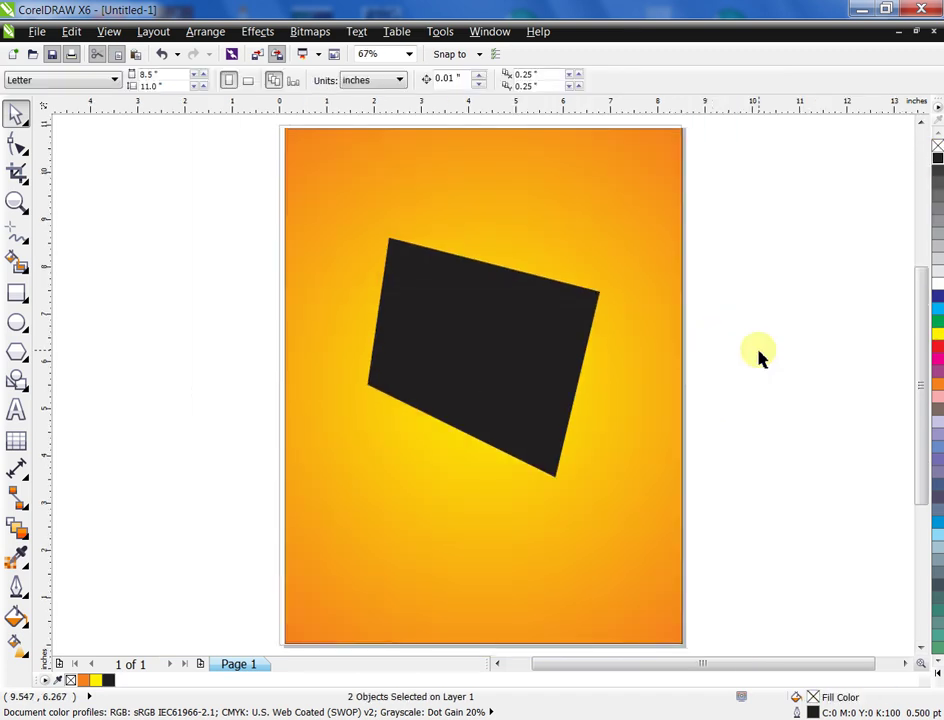
Draw a thin closed triangle about 5.2 by 0.4 inches across the upper part of the black shape and fill it red.
click(15, 201)
click(287, 176)
click(15, 114)
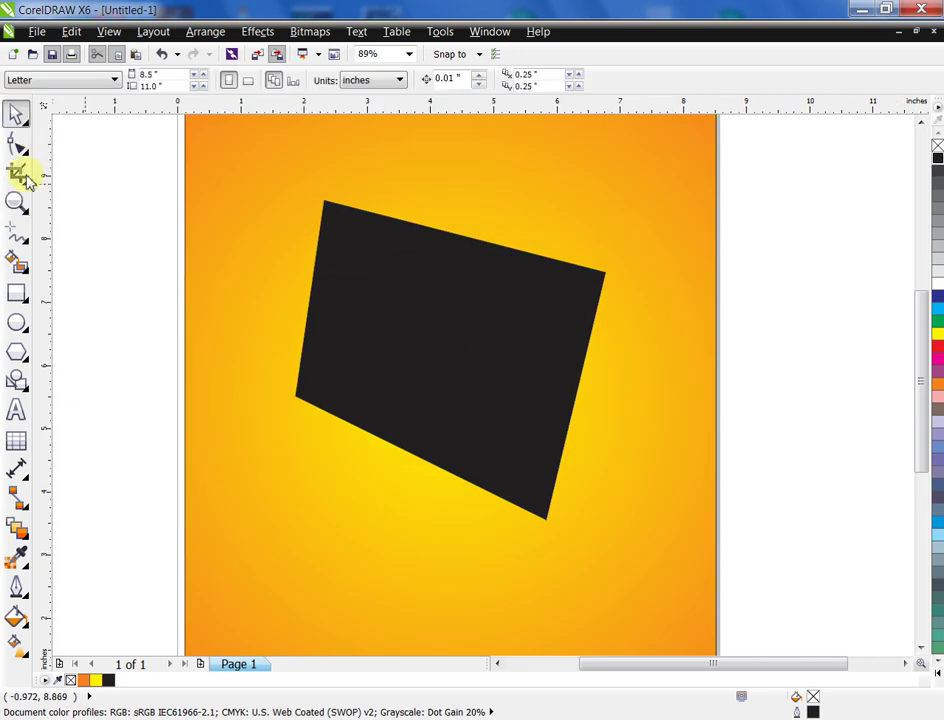
click(15, 232)
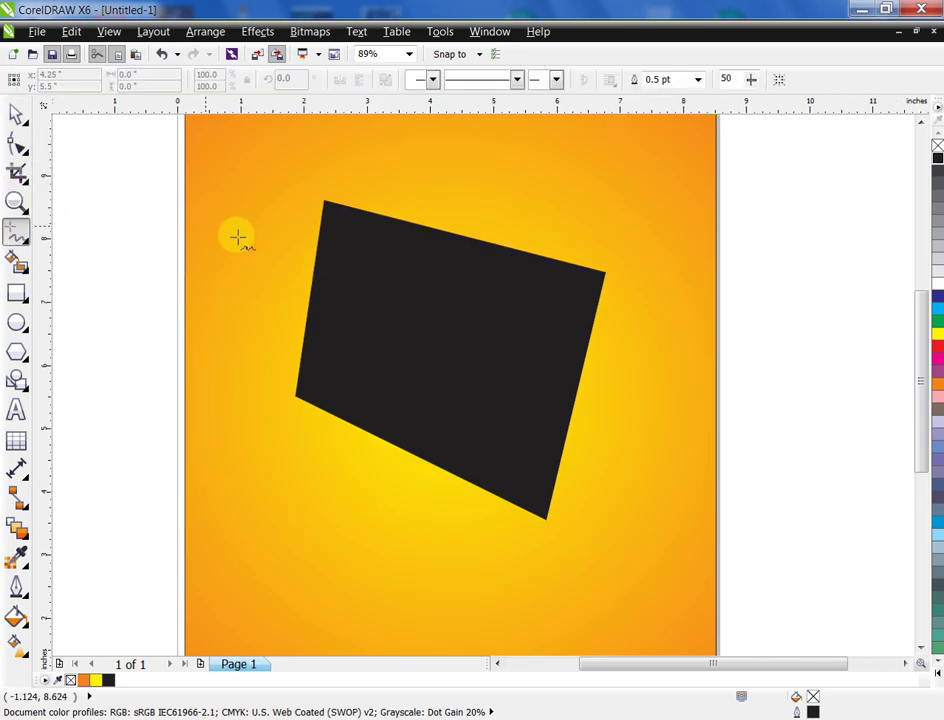
click(558, 221)
double_click(291, 240)
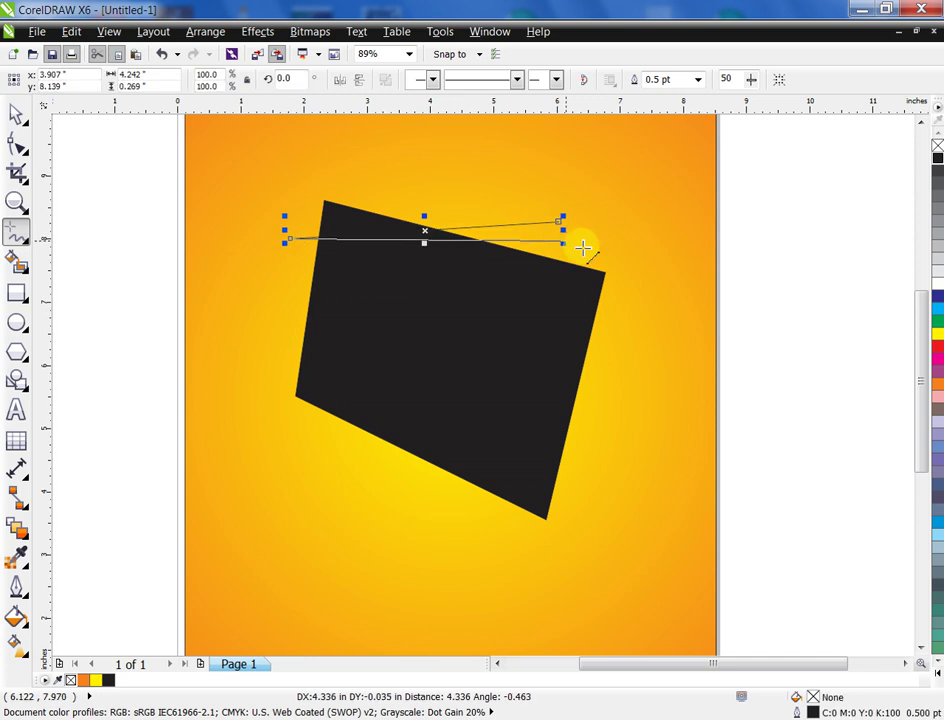
double_click(615, 249)
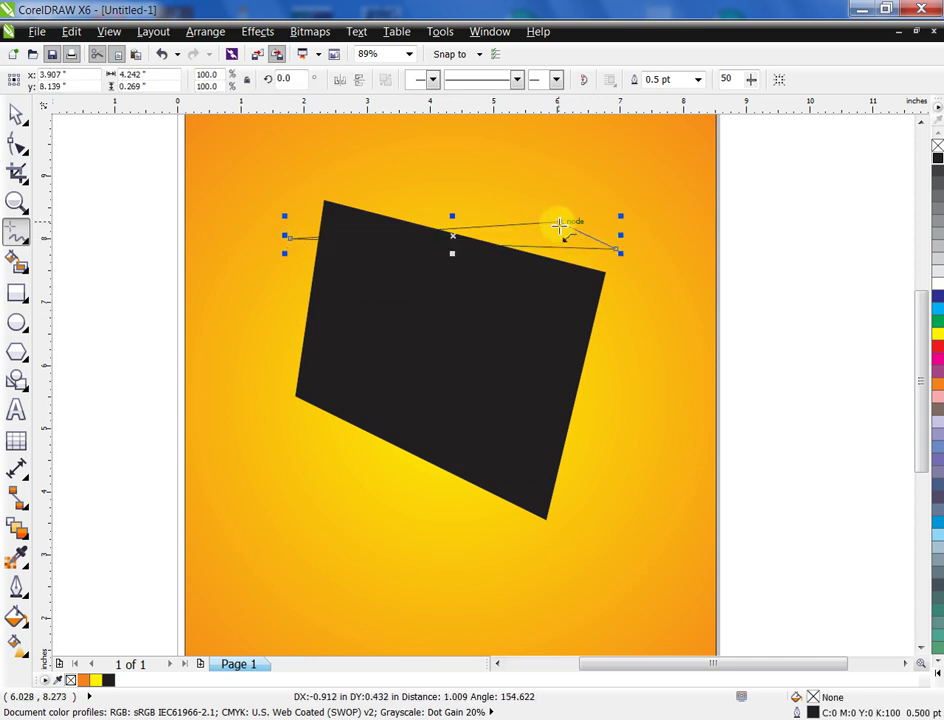
click(558, 221)
click(937, 348)
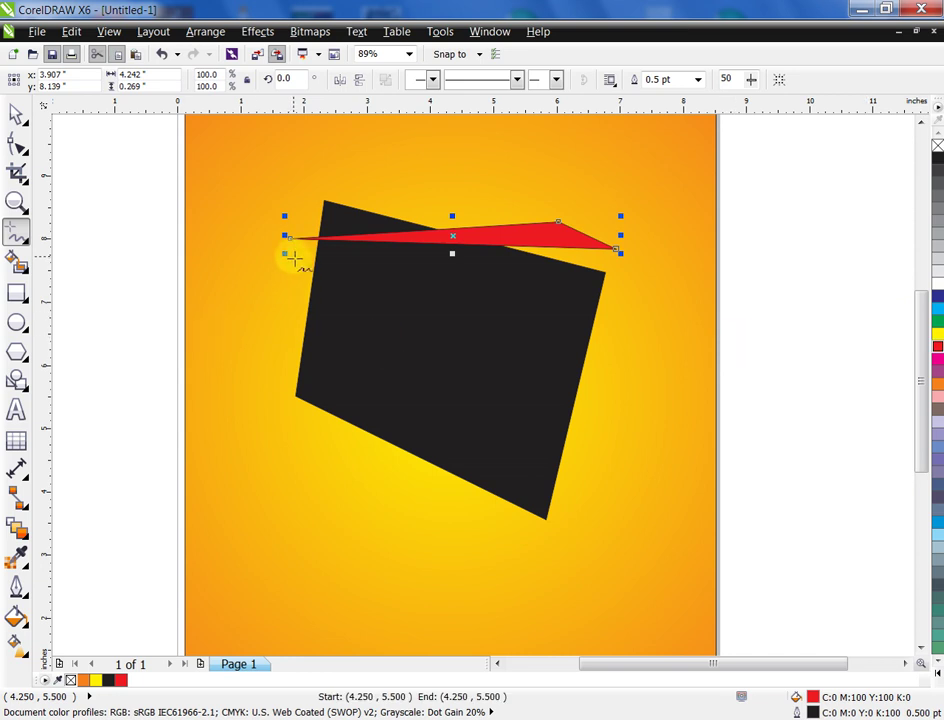
Draw a wide four-sided band just below the thin triangle, overhanging both sides of the black shape, and fill it red.
click(294, 259)
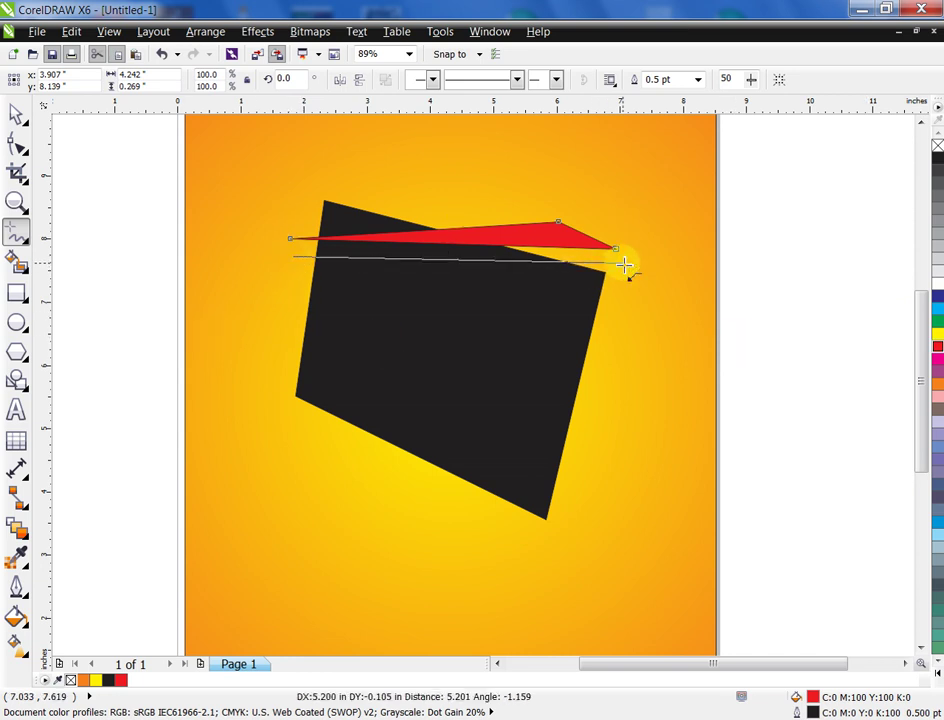
click(626, 263)
click(600, 381)
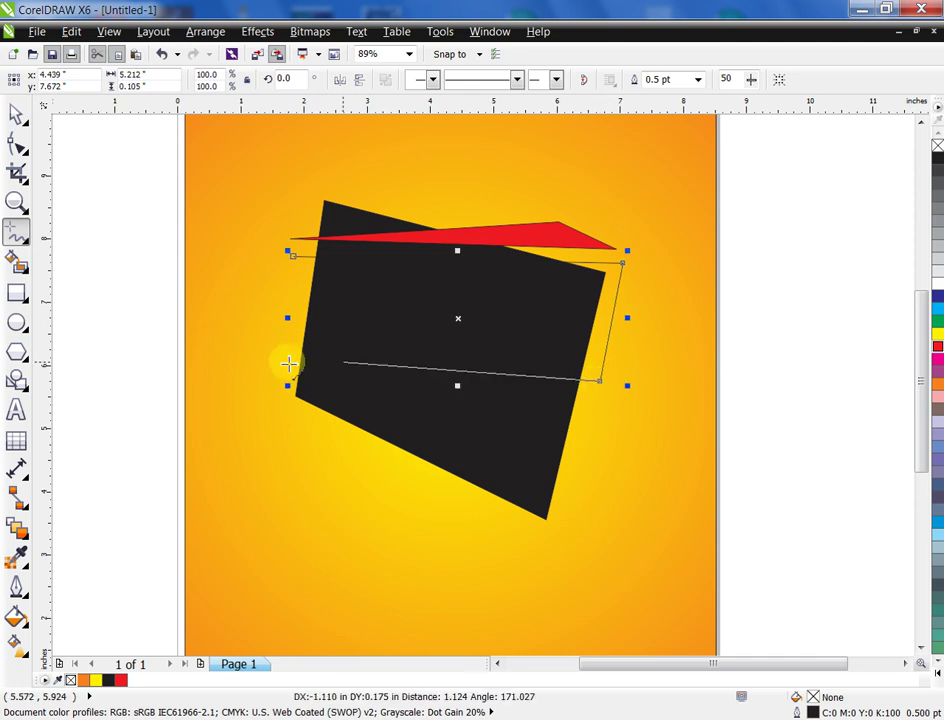
click(247, 363)
click(293, 257)
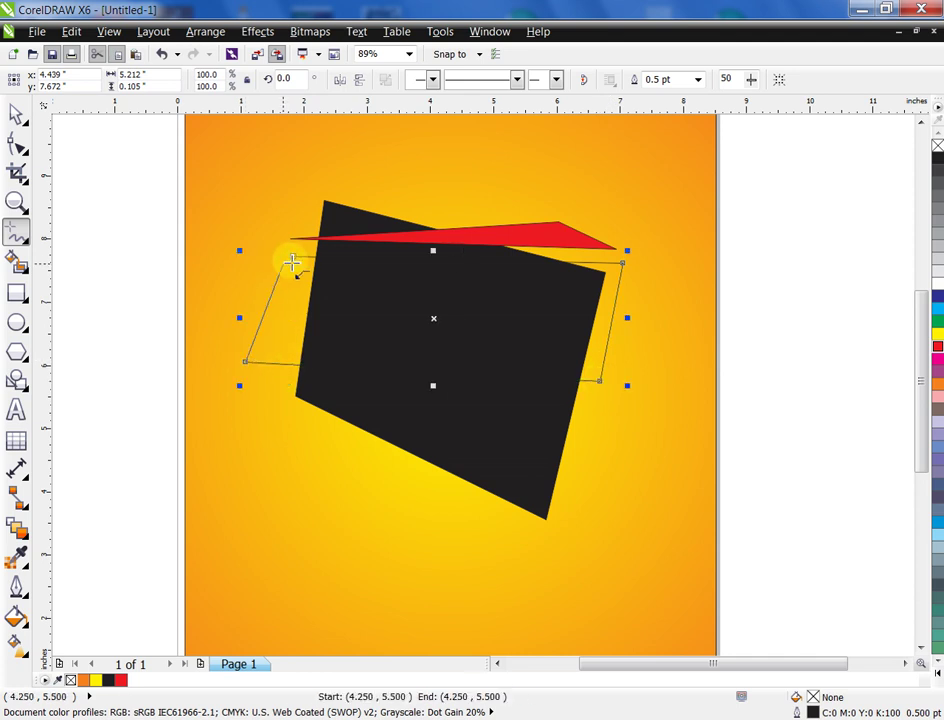
click(937, 349)
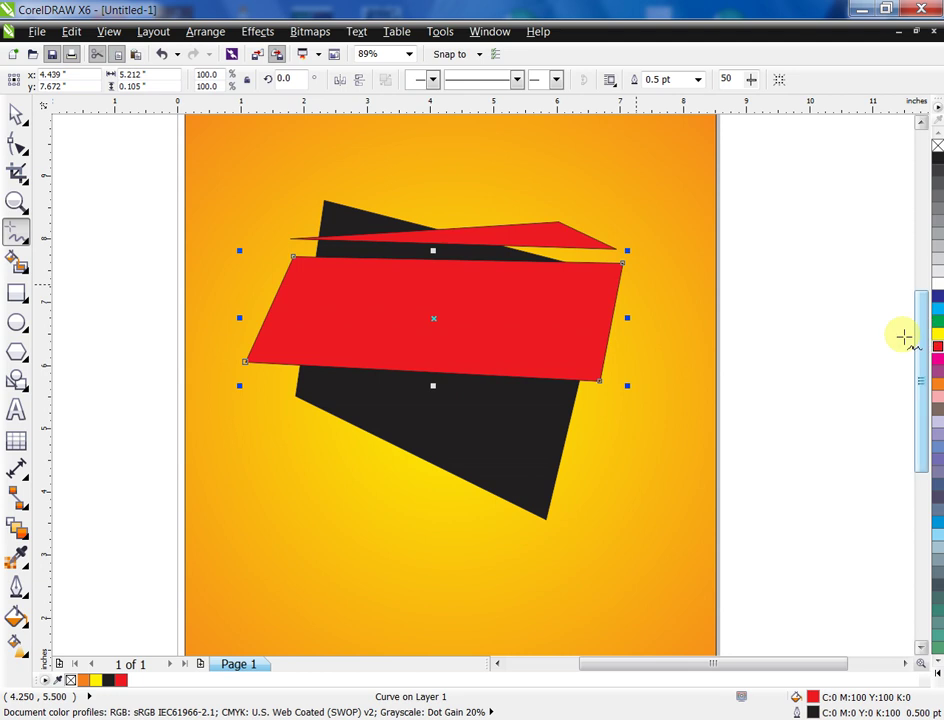
Draw a smaller slanted four-sided shape below the wide red band, over the lower part of the black shape, and fill it red.
click(303, 381)
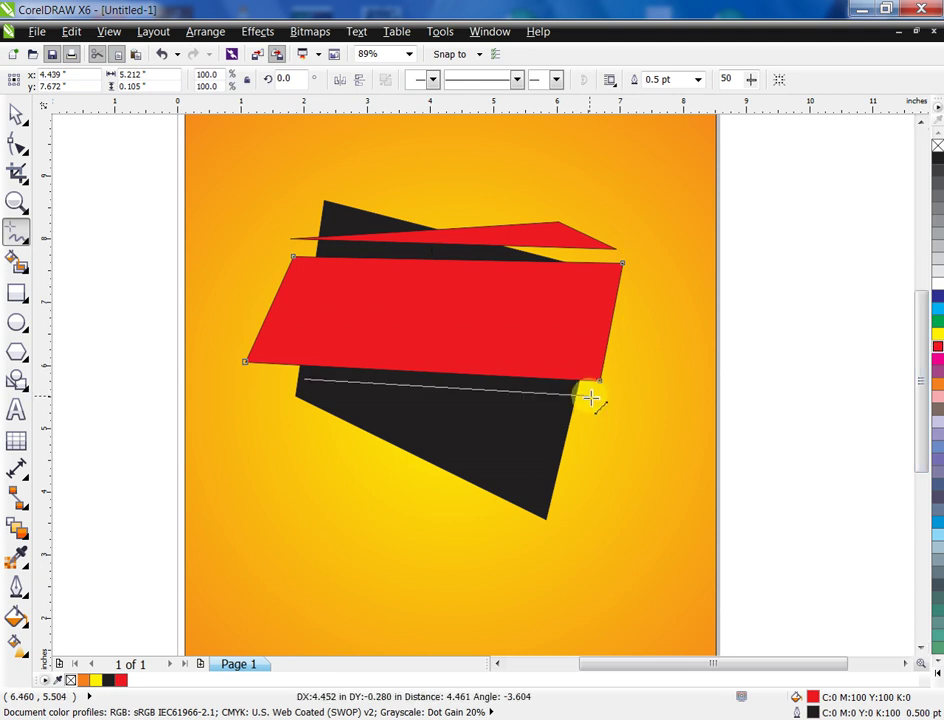
click(522, 387)
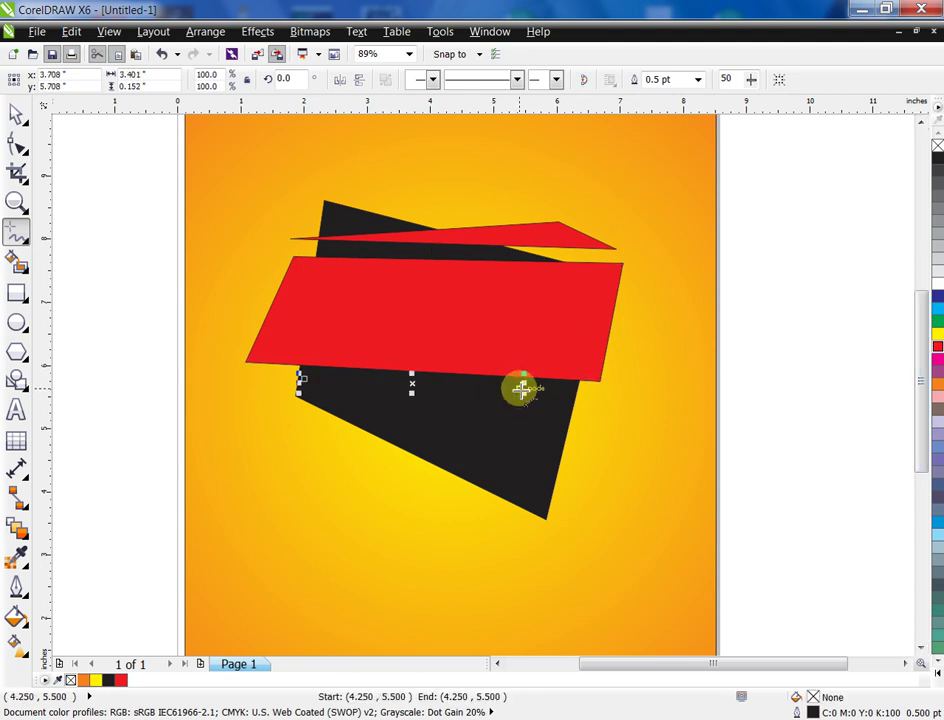
click(582, 490)
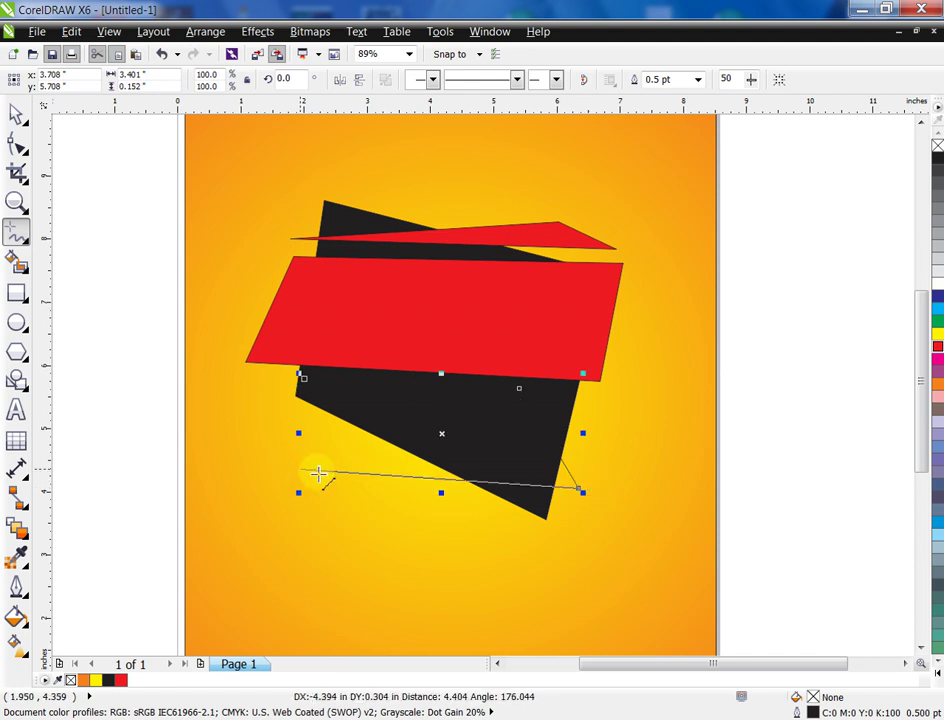
click(349, 480)
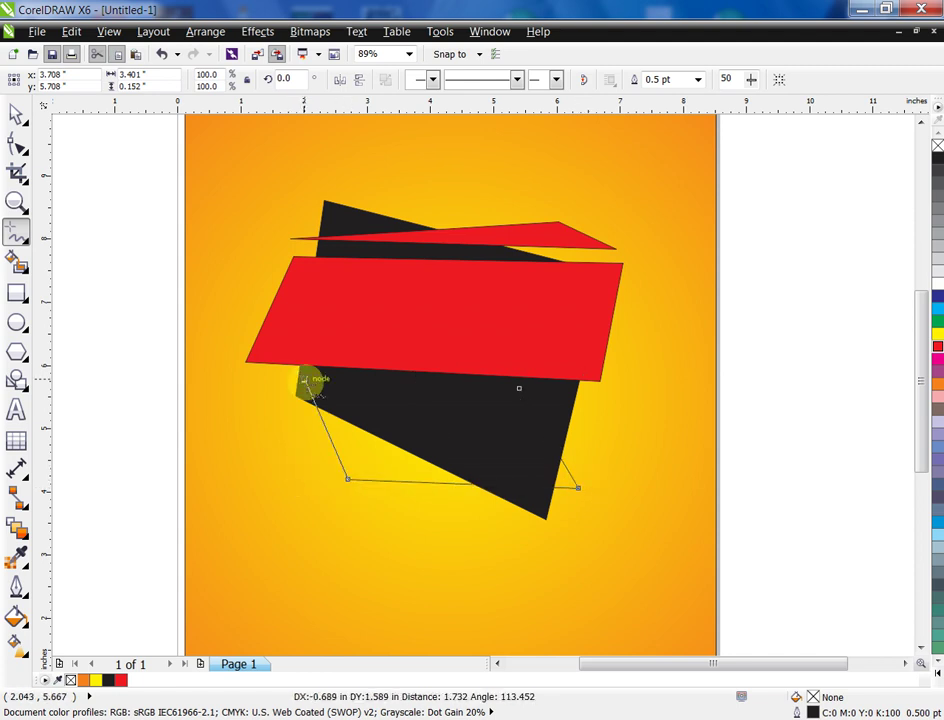
click(303, 377)
click(937, 344)
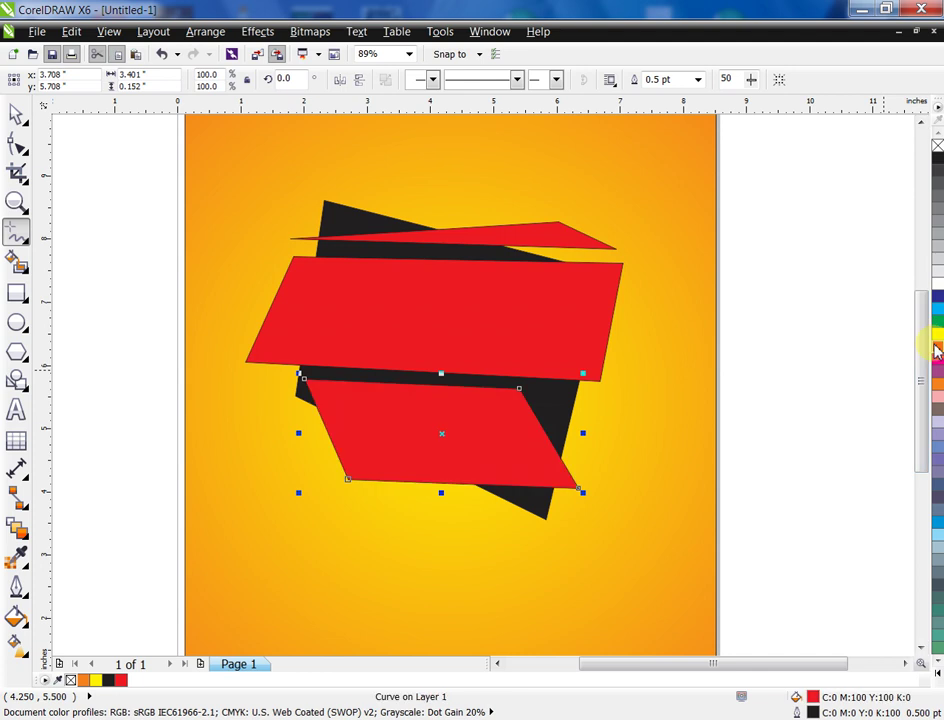
Place a copy of the thin red triangle, rotated 180° and scaled to about 70%, just below the lowest red shape.
click(16, 113)
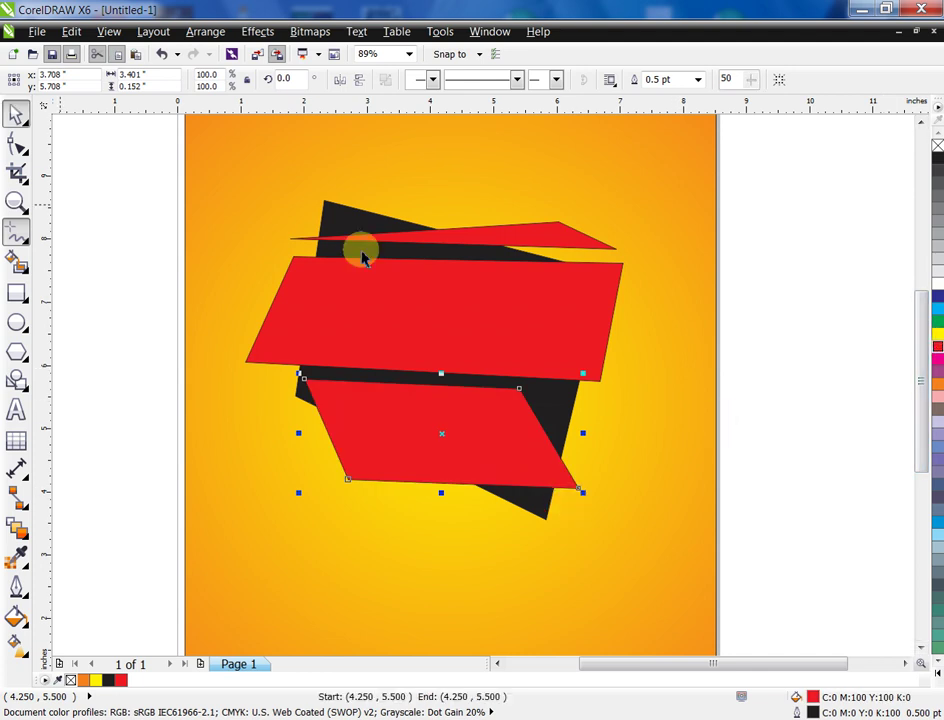
click(495, 240)
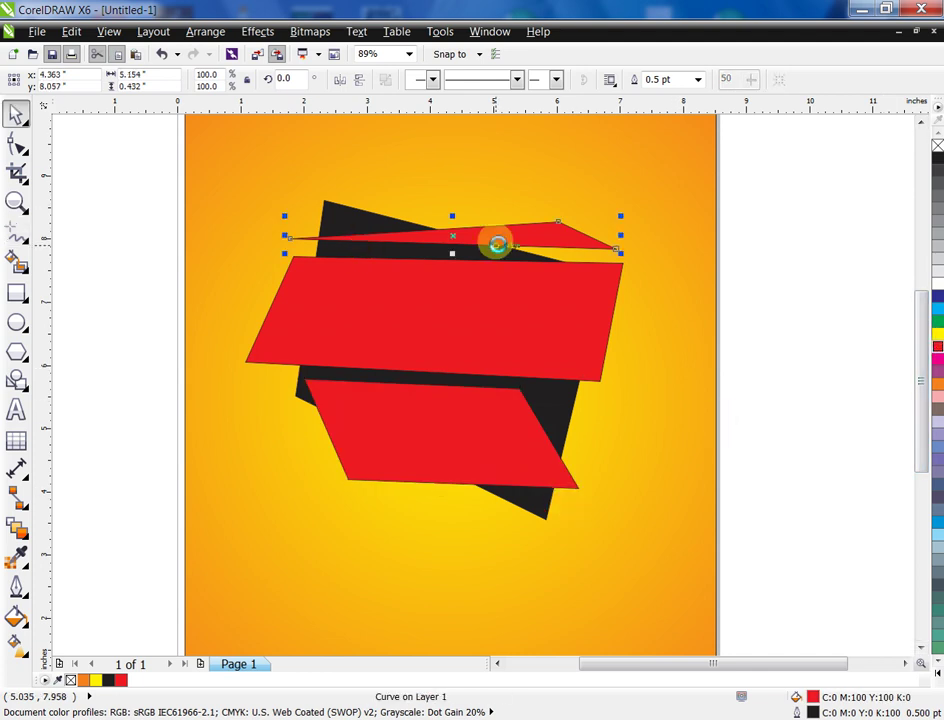
click(356, 80)
drag(432, 225, 463, 513)
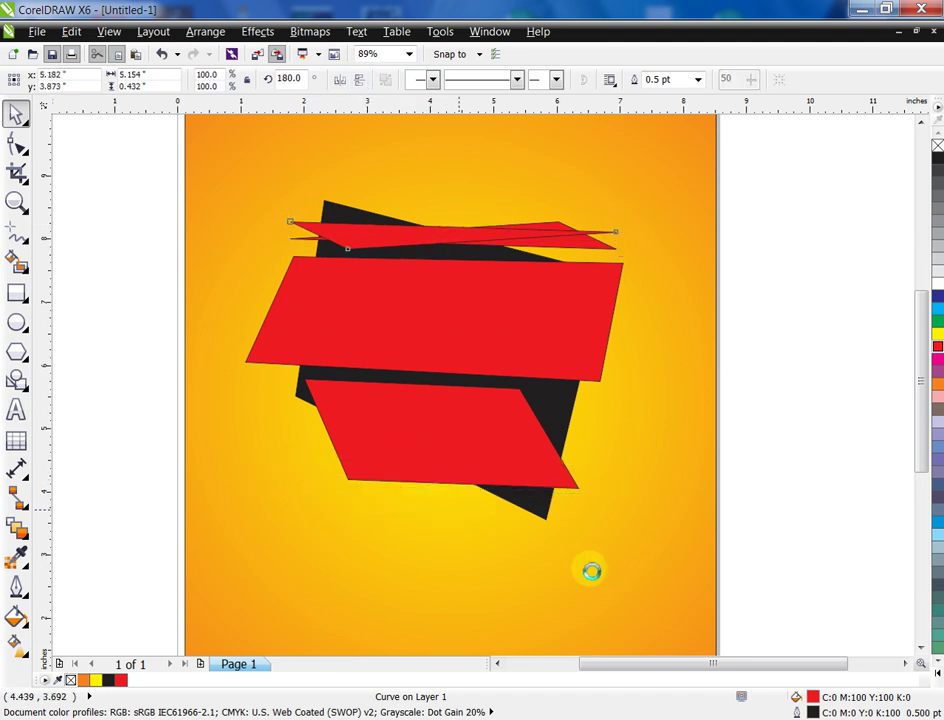
drag(636, 492, 570, 500)
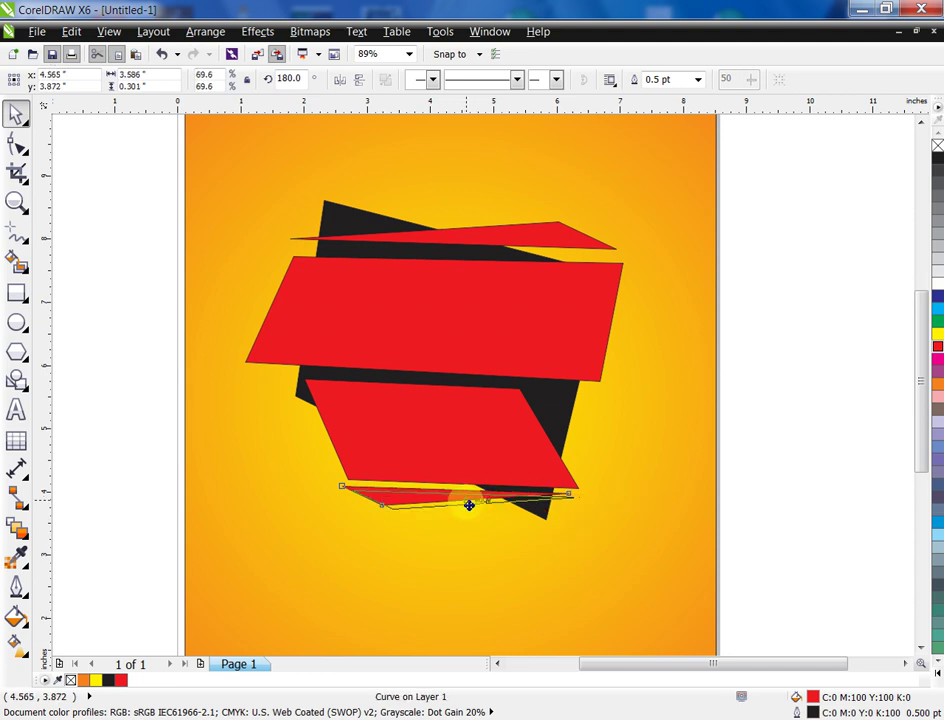
click(790, 380)
Stretch the black shape to the right to a width of about 5.5 inches.
click(562, 400)
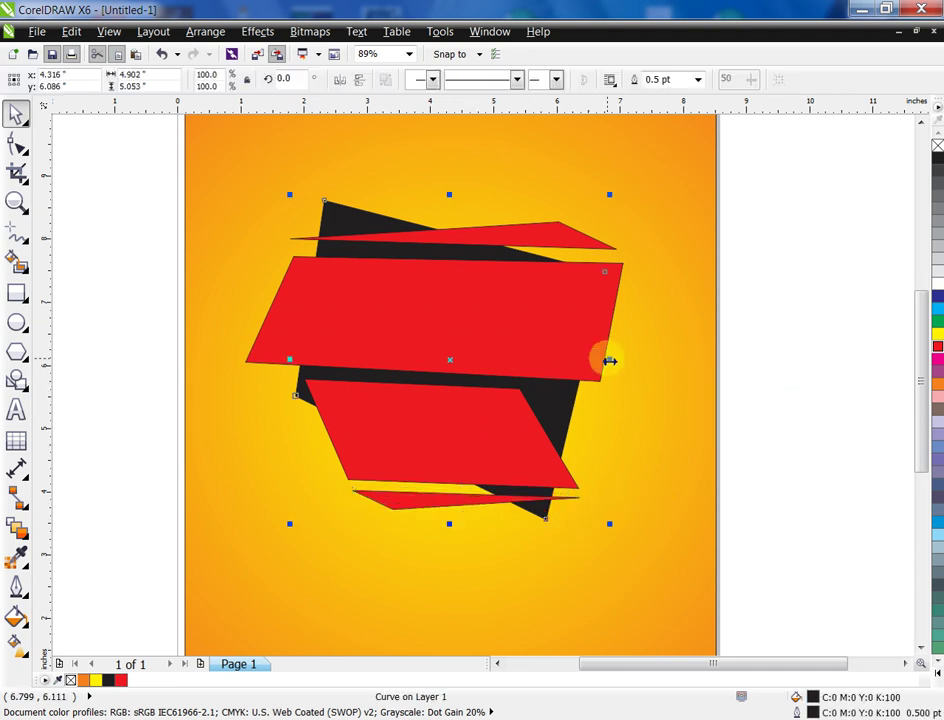
drag(609, 360, 645, 364)
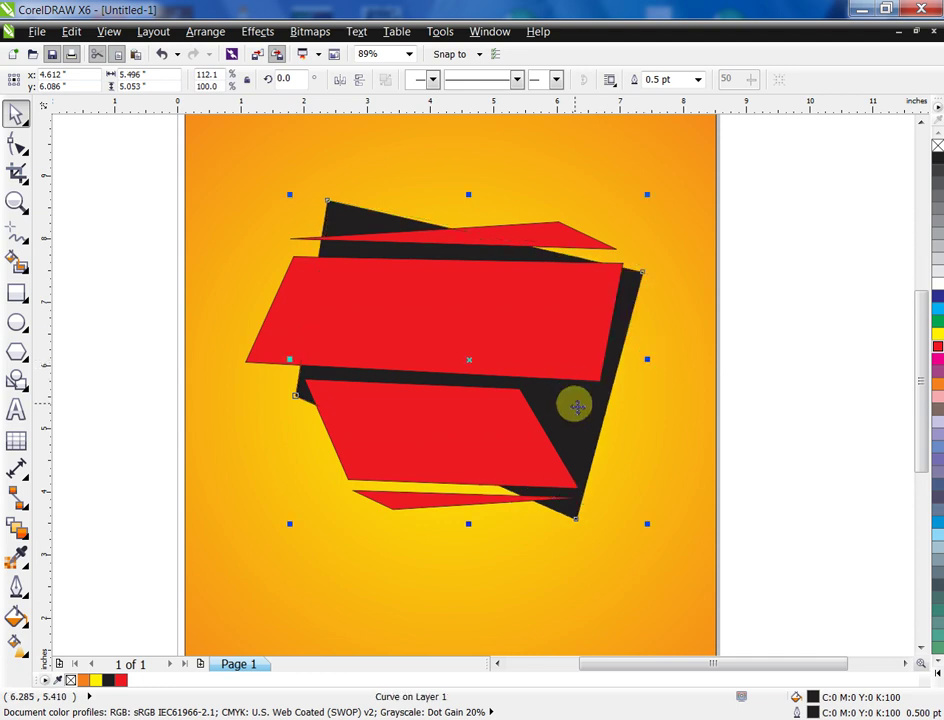
Remove the outlines from all five black and red shapes and scale them down together to about 92%.
drag(752, 170, 209, 578)
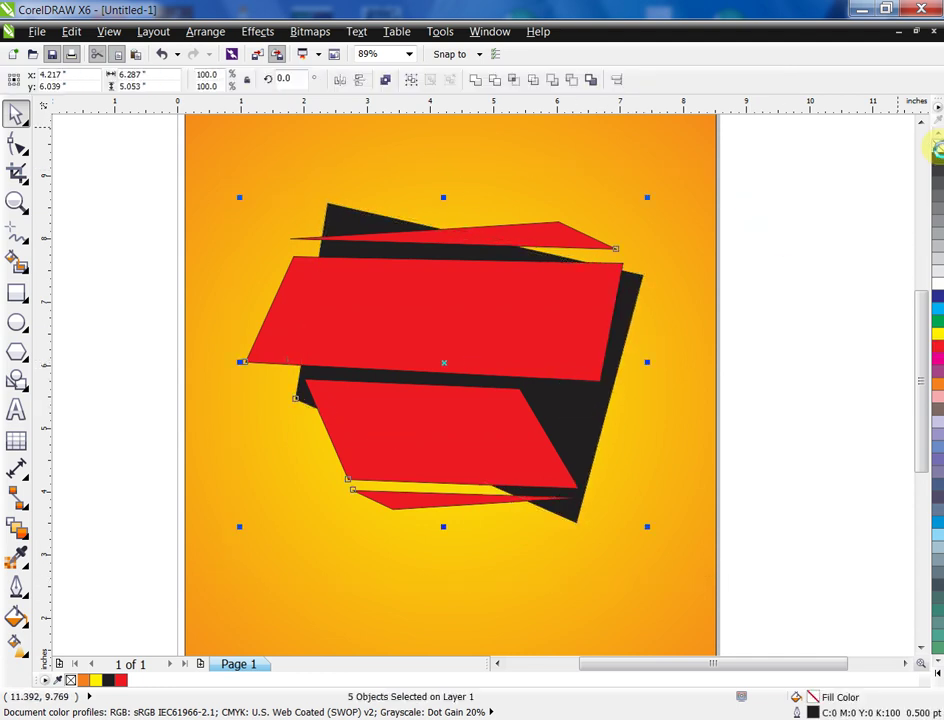
drag(647, 198, 535, 291)
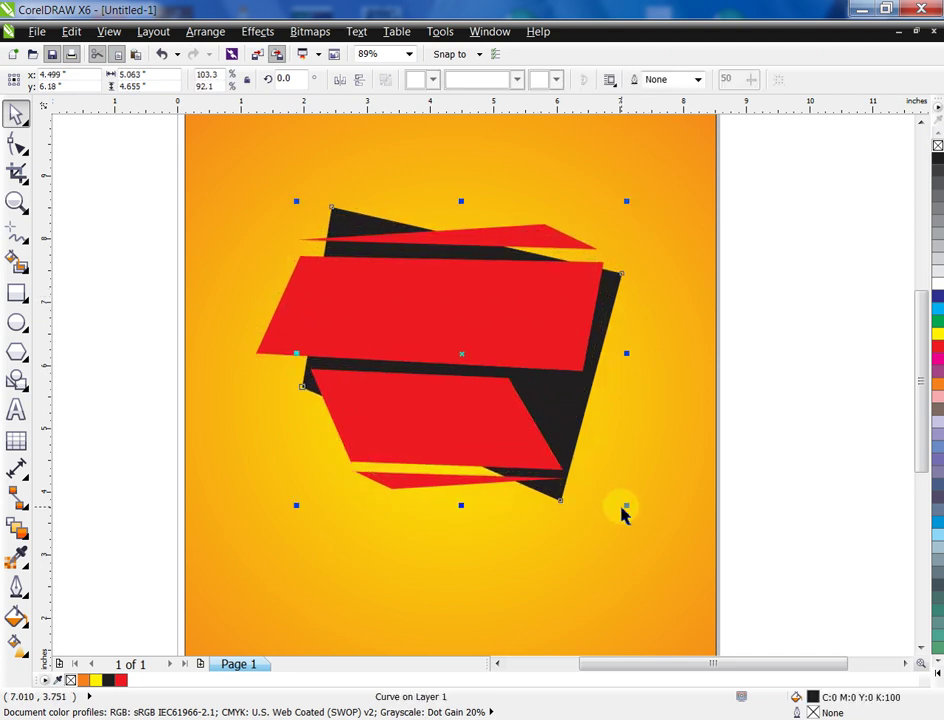
Make a slightly larger copy of the black shape, about 5.19 by 4.78 inches, and apply a uniform transparency to it.
drag(623, 507, 636, 530)
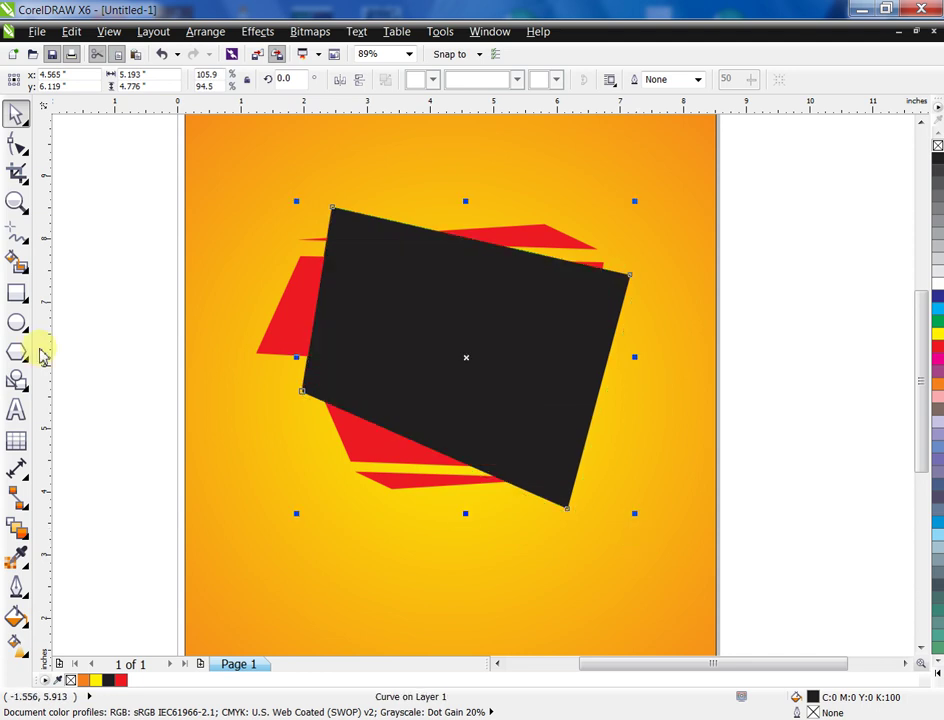
click(28, 537)
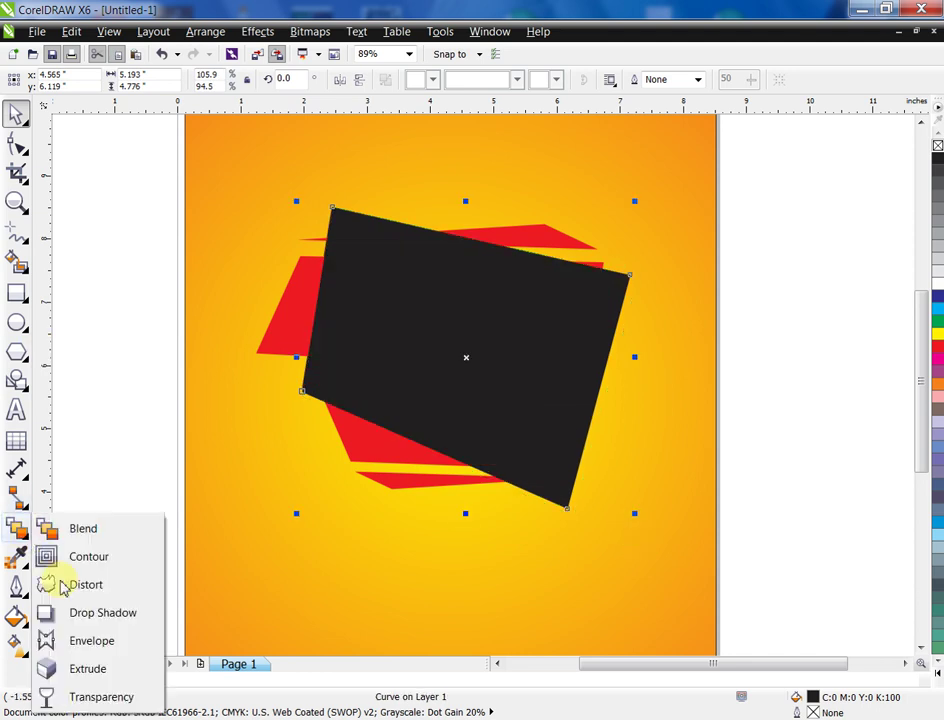
click(46, 695)
click(110, 84)
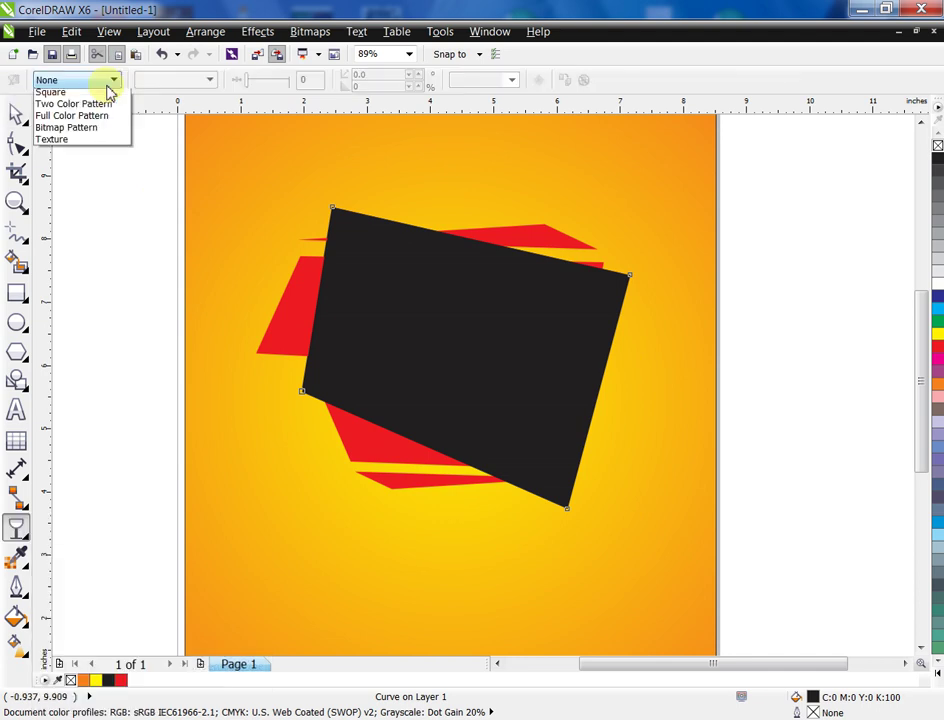
click(100, 92)
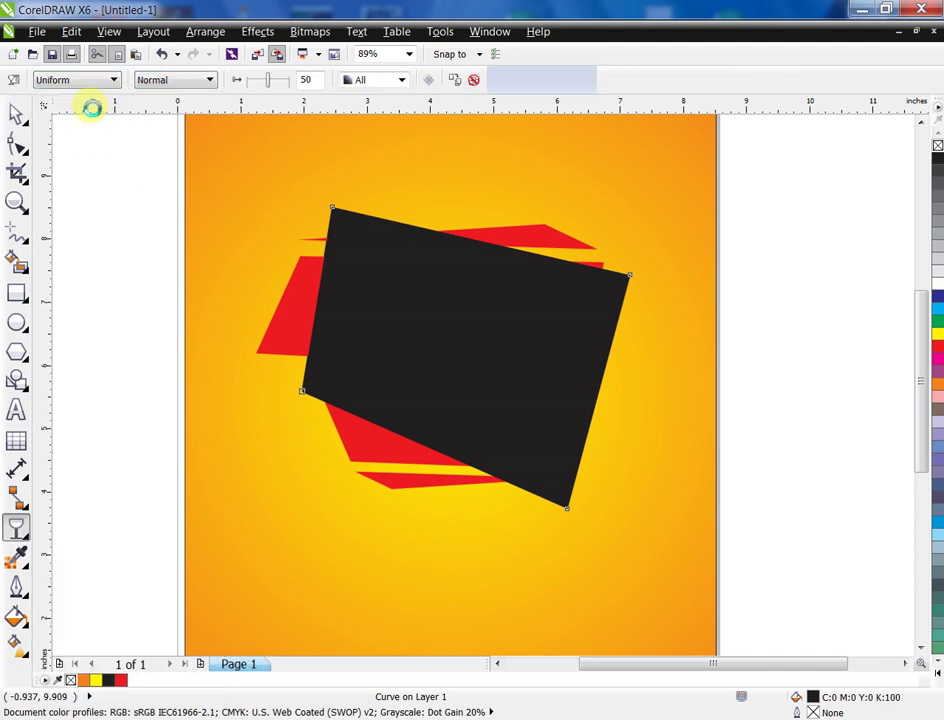
click(18, 115)
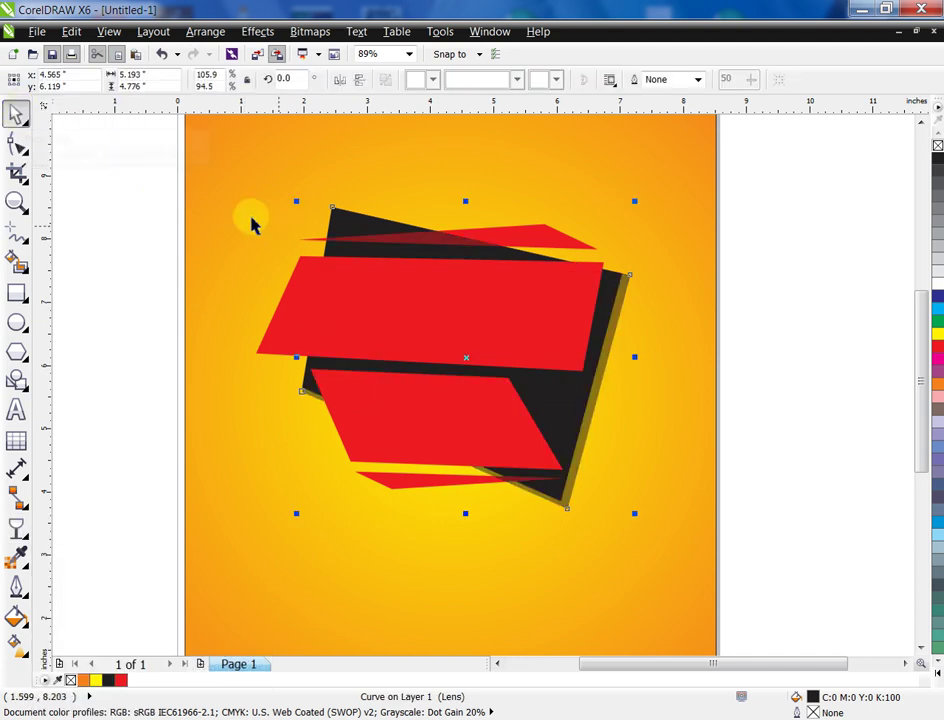
Set the enlarged black copy's transparency to 69 and stretch its height to about 4.8 inches.
key(space)
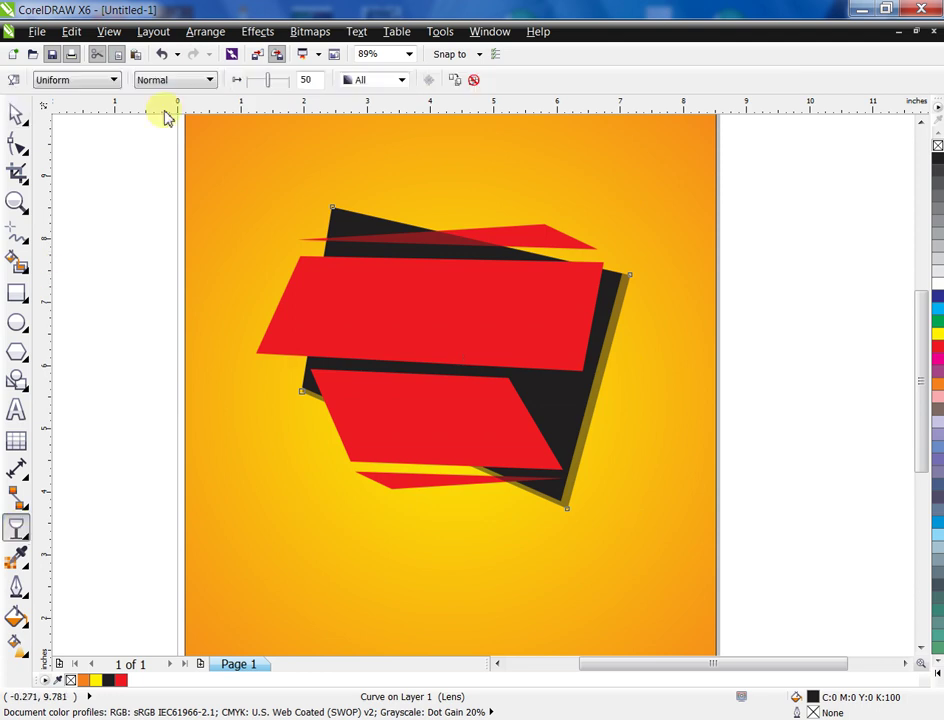
click(288, 87)
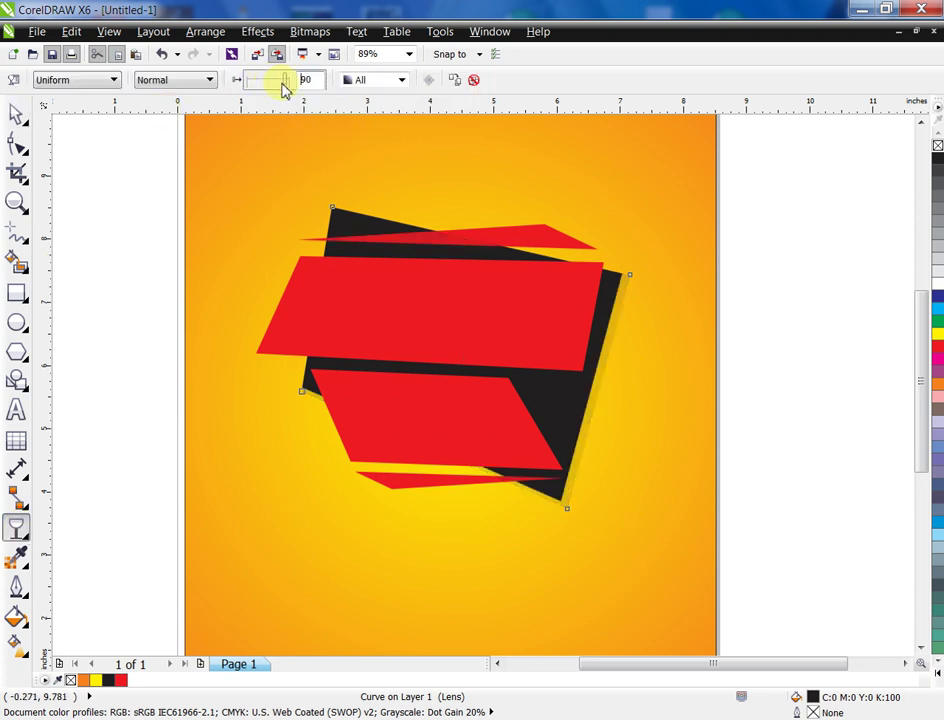
drag(284, 88, 279, 87)
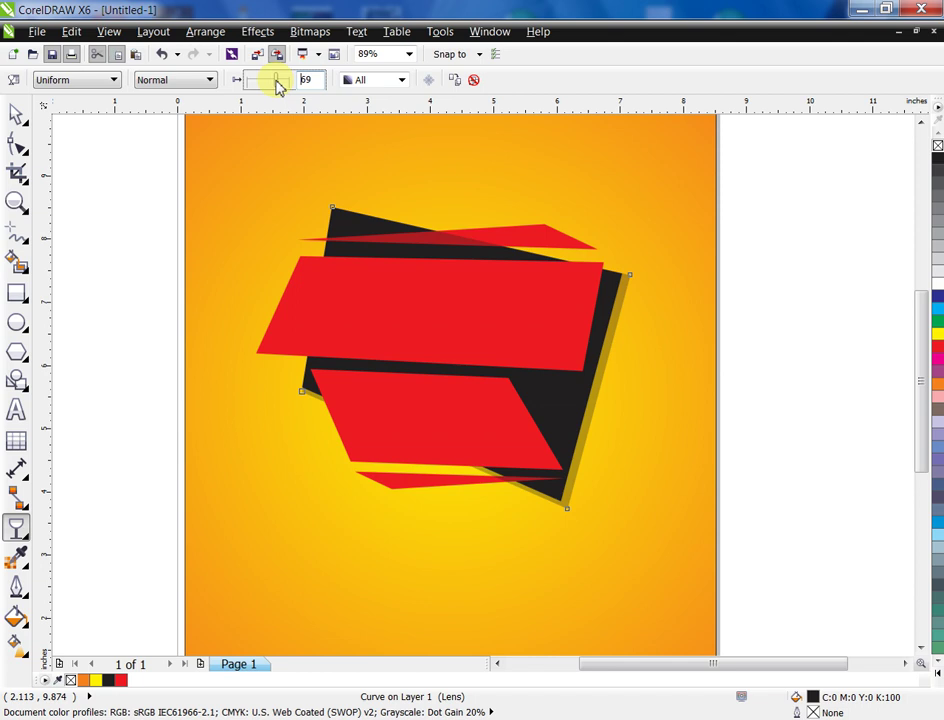
click(17, 115)
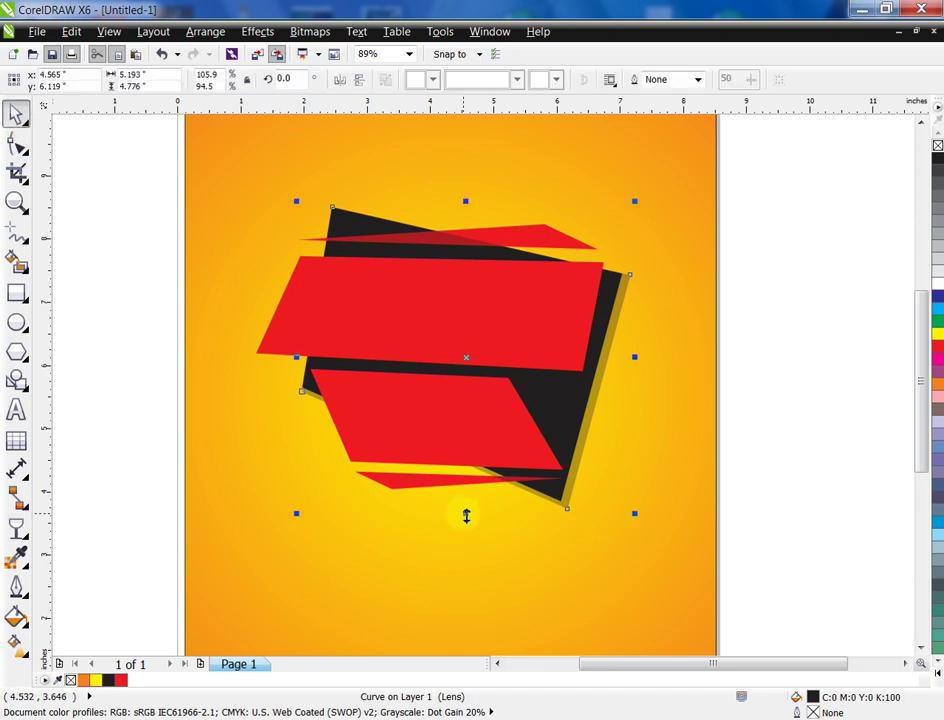
drag(466, 516, 466, 518)
click(791, 337)
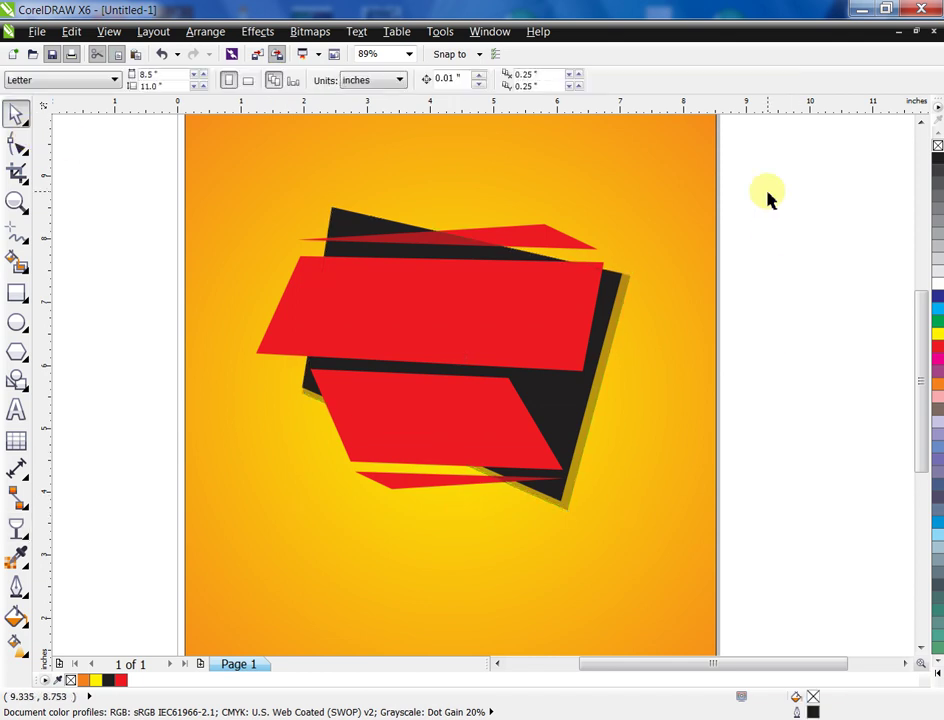
Send the transparent shadow copy behind the thin red triangles and the other banner shapes.
drag(769, 192, 244, 535)
click(760, 398)
click(615, 316)
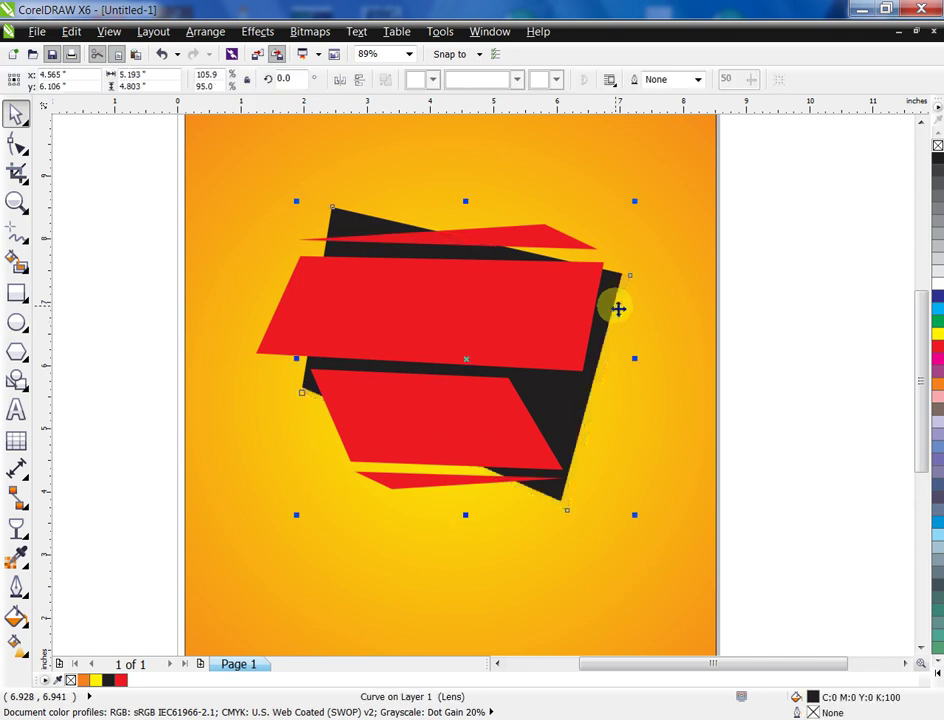
click(777, 276)
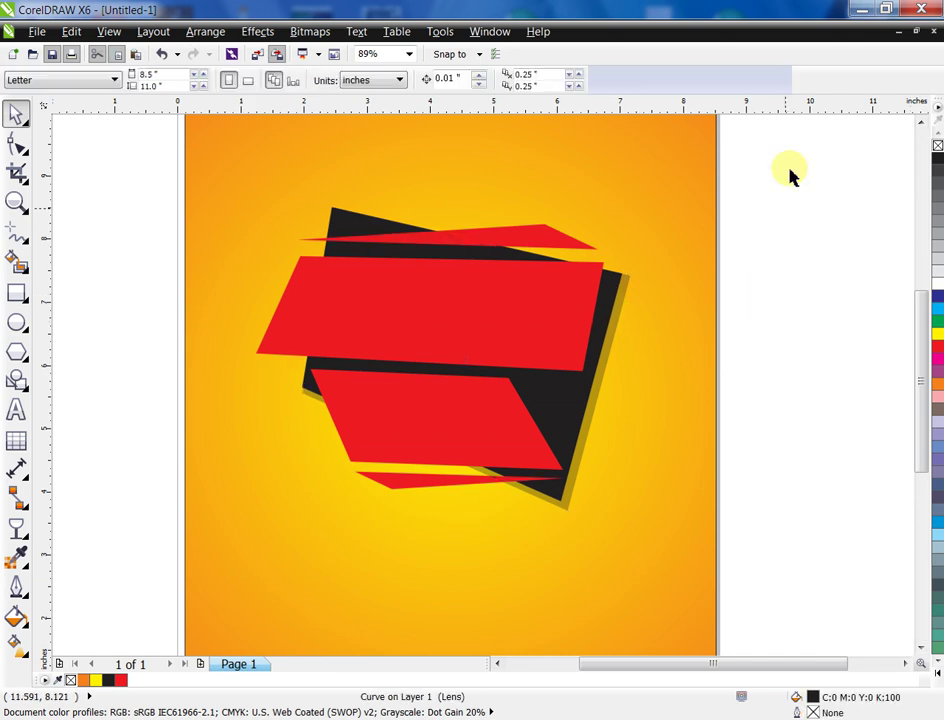
Group all the banner shapes together with the transparent shadow, leaving out the gradient background.
drag(790, 170, 194, 552)
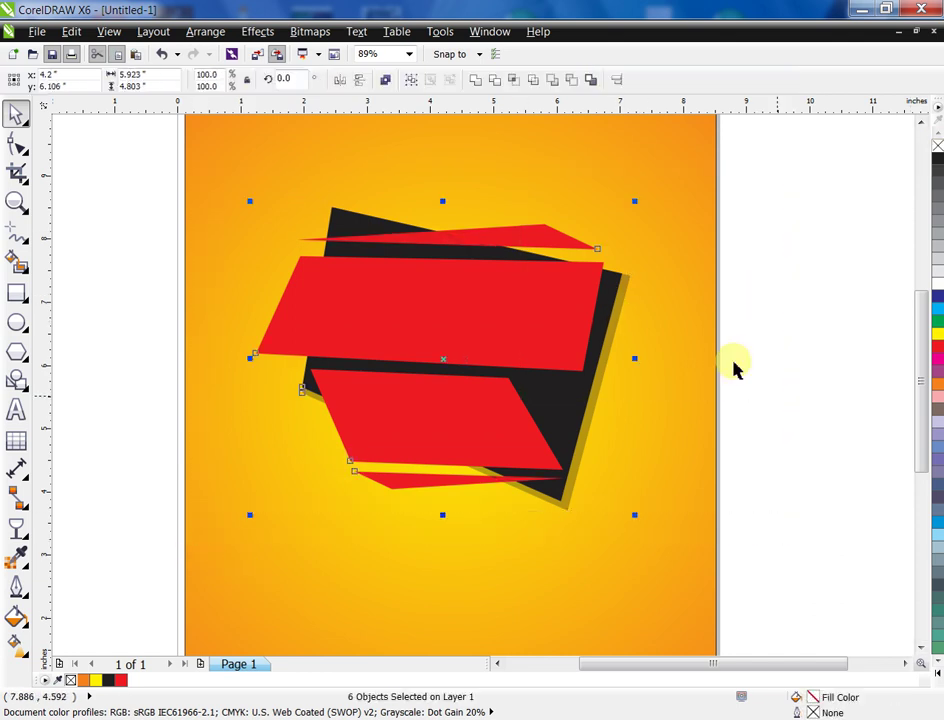
key(ctrl+g)
scroll(672, 410, down, 2)
click(655, 512)
key(shift+F2)
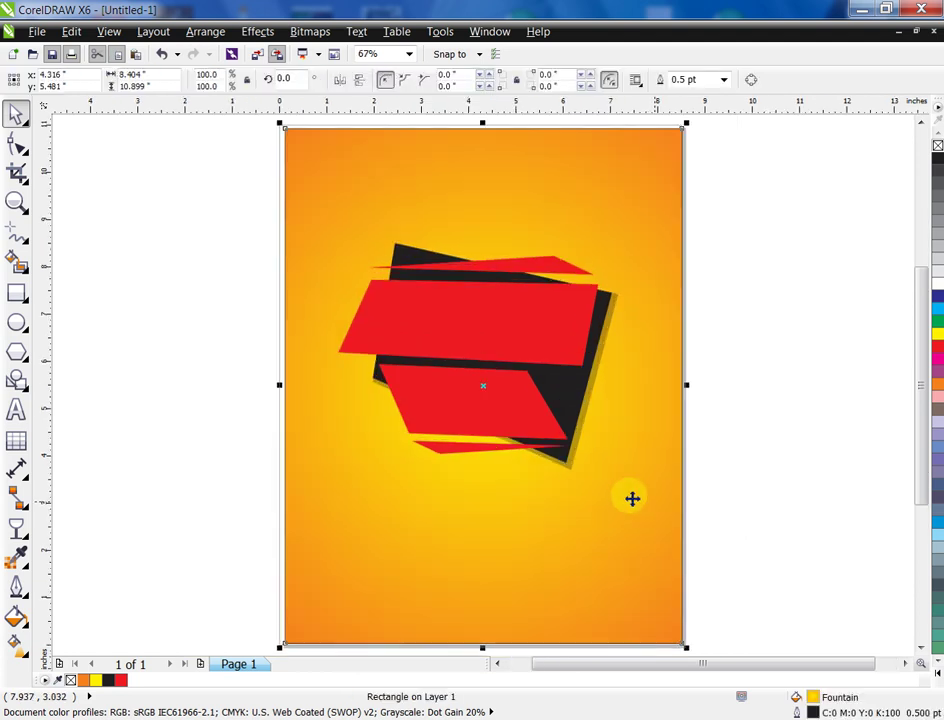
click(93, 318)
Add the artistic text SALE in Arial beside the banner and make it bold.
click(17, 204)
drag(228, 183, 834, 569)
click(16, 410)
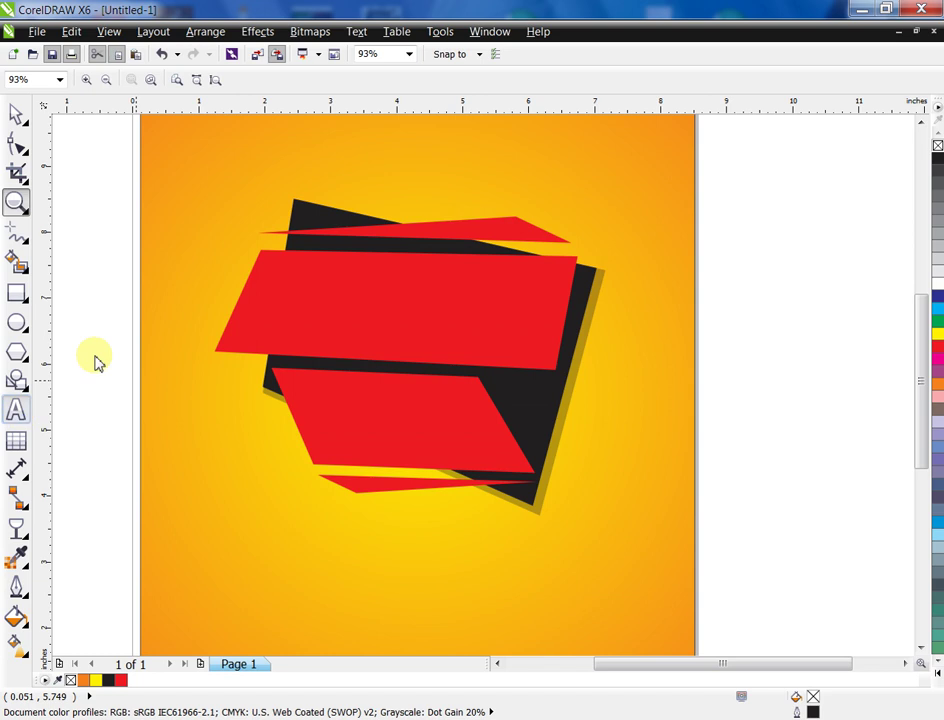
click(91, 347)
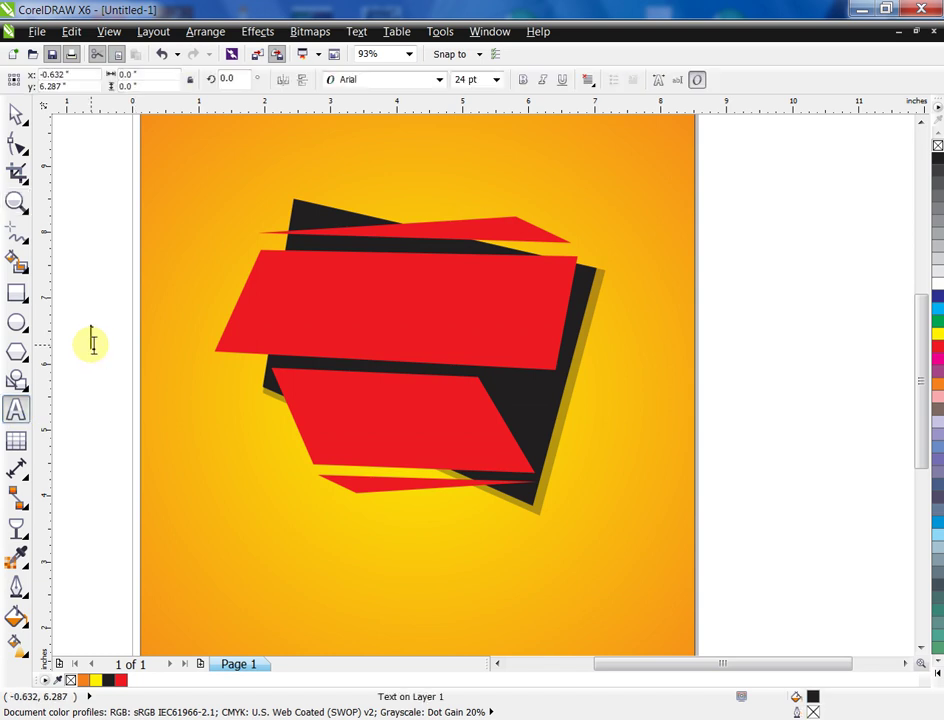
text(SALE)
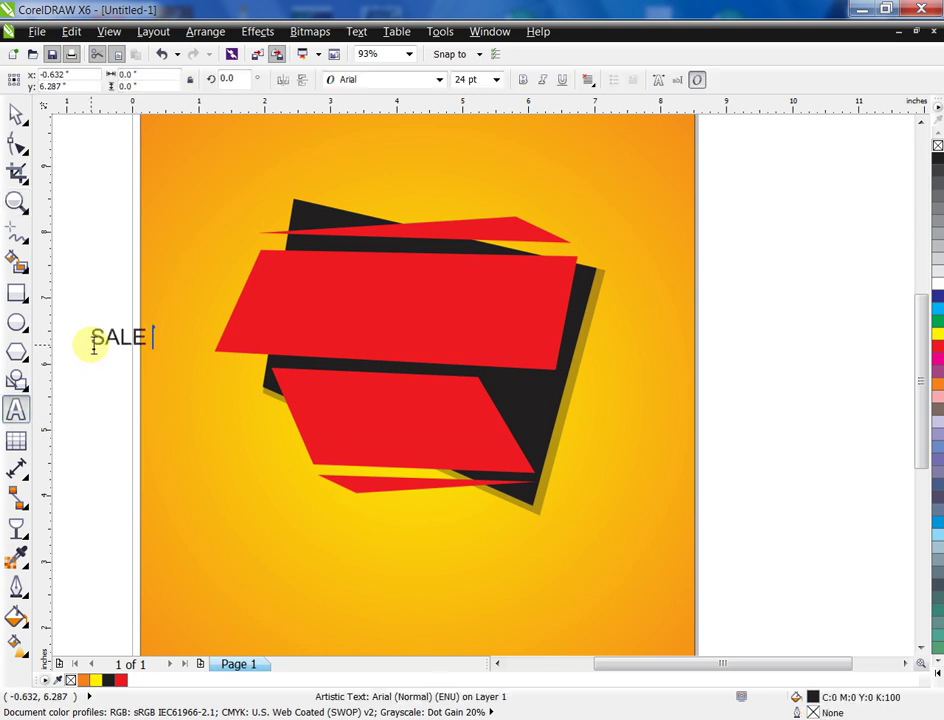
click(22, 119)
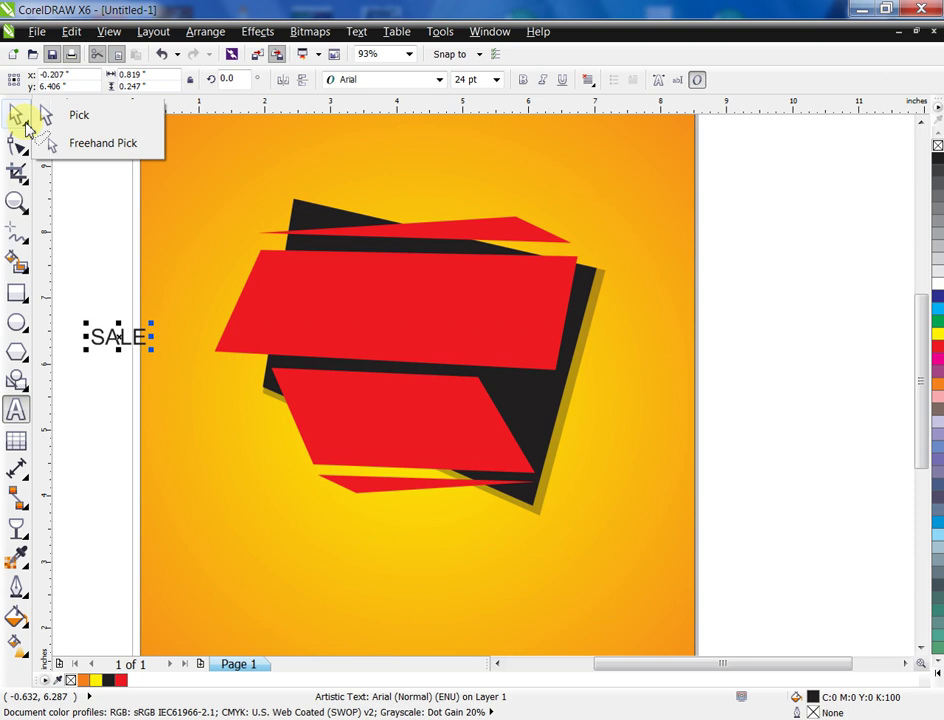
click(524, 81)
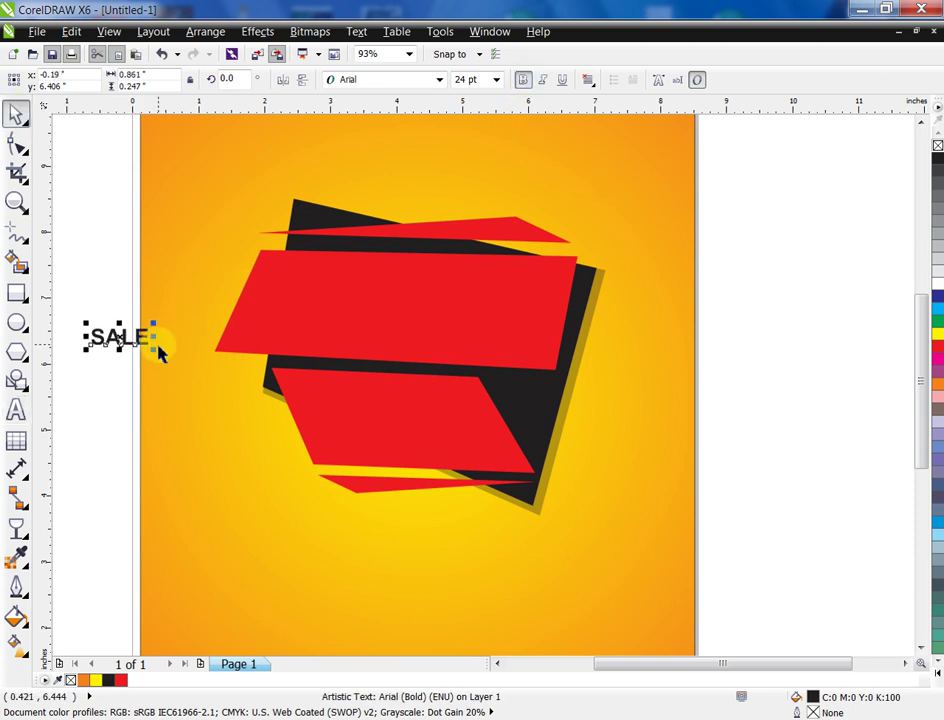
Place the SALE text on the wide red band, colour it white and enlarge it to about 4.4 inches wide.
drag(155, 347, 276, 430)
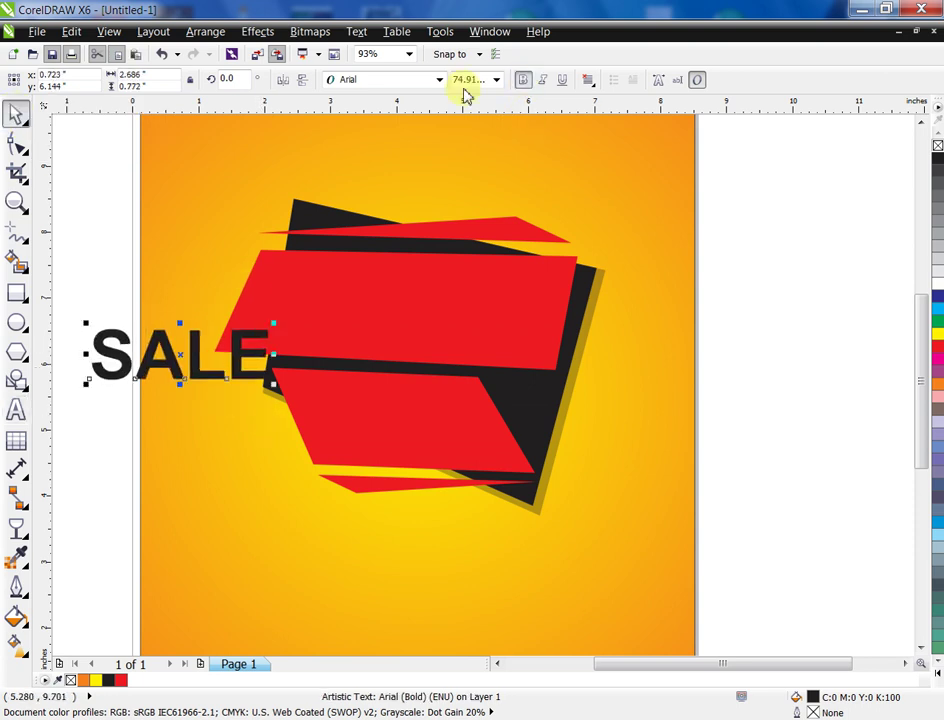
drag(199, 370, 364, 330)
click(937, 285)
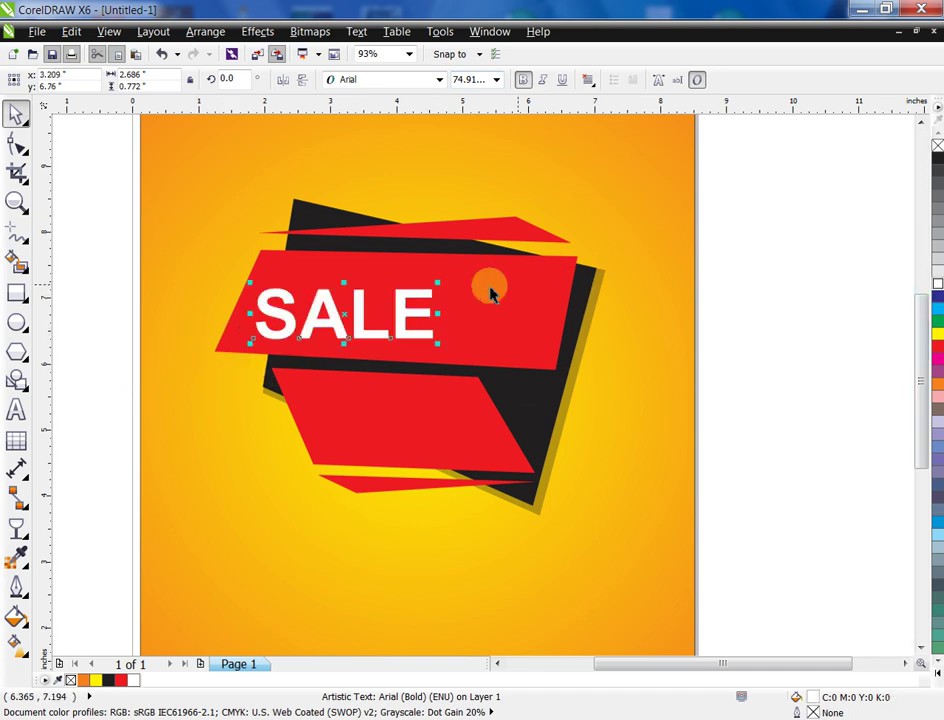
drag(437, 283, 527, 256)
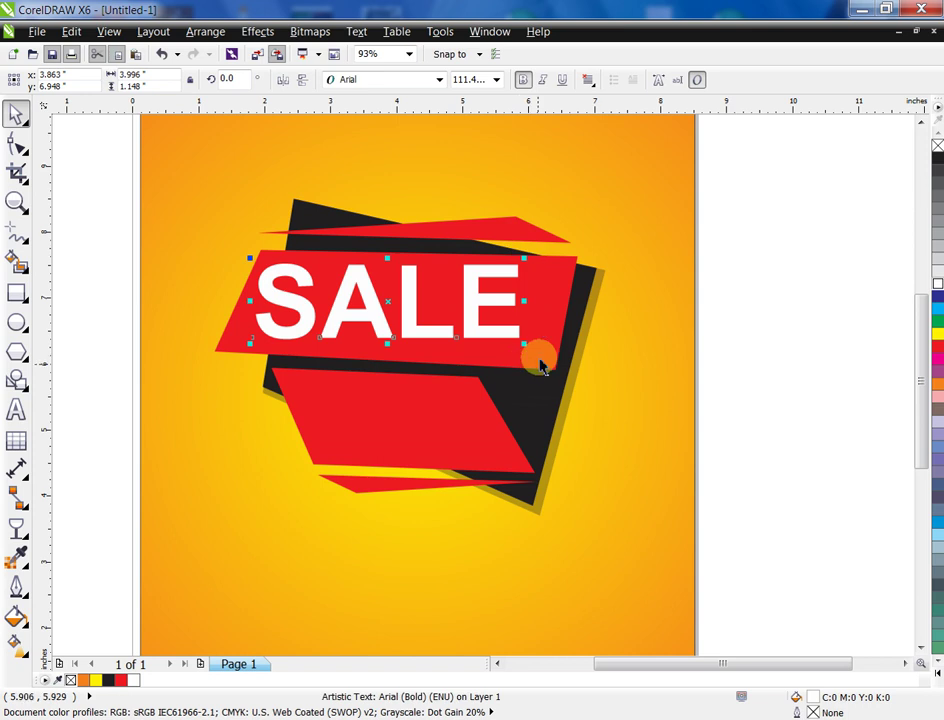
drag(525, 341, 549, 368)
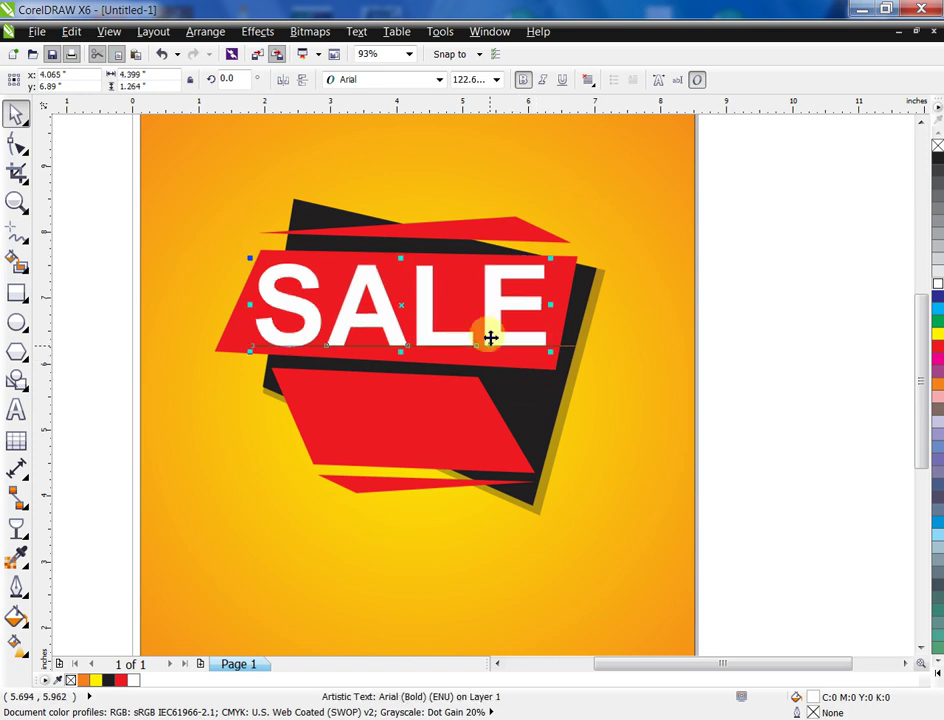
Copy the SALE text onto the lower red shape at about 43 pt and change it to UP TO on two lines.
drag(490, 338, 515, 439)
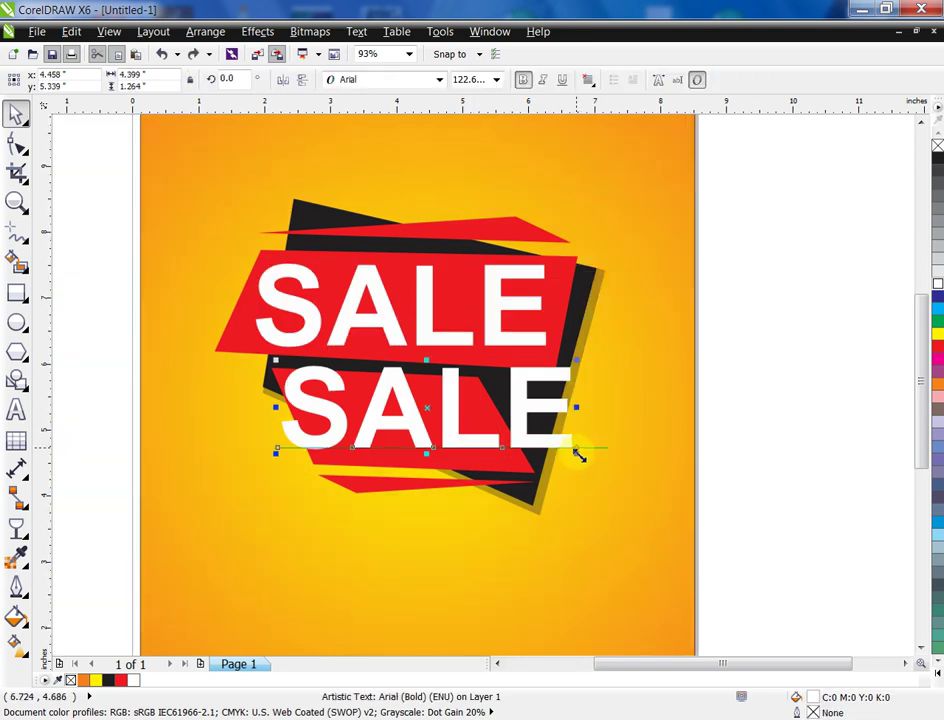
drag(579, 455, 408, 415)
click(16, 410)
key(ctrl+a)
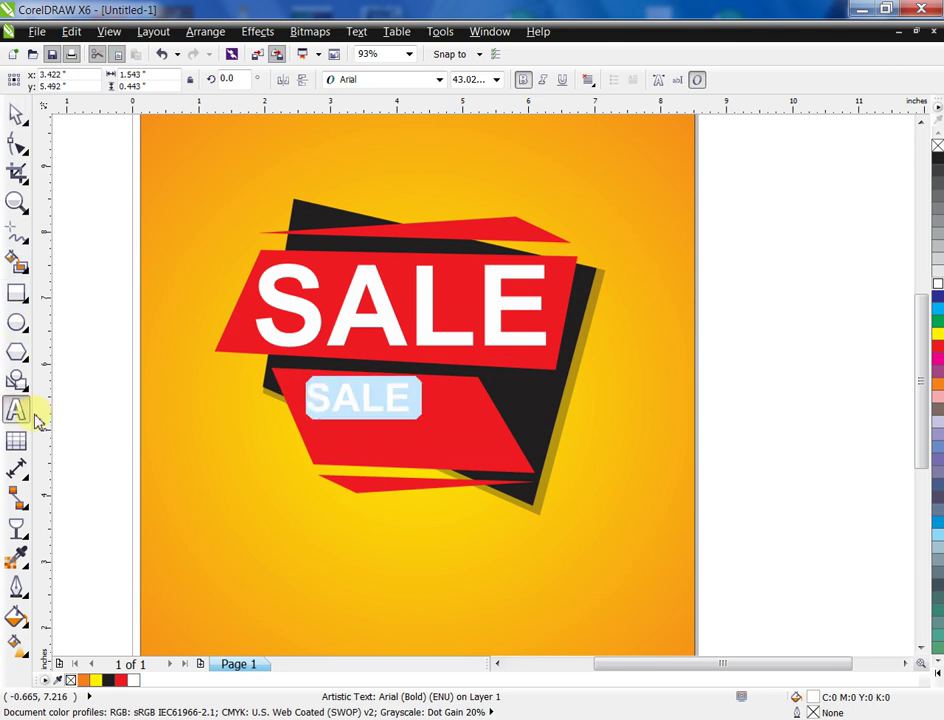
text(UP)
key(Return)
text(TO)
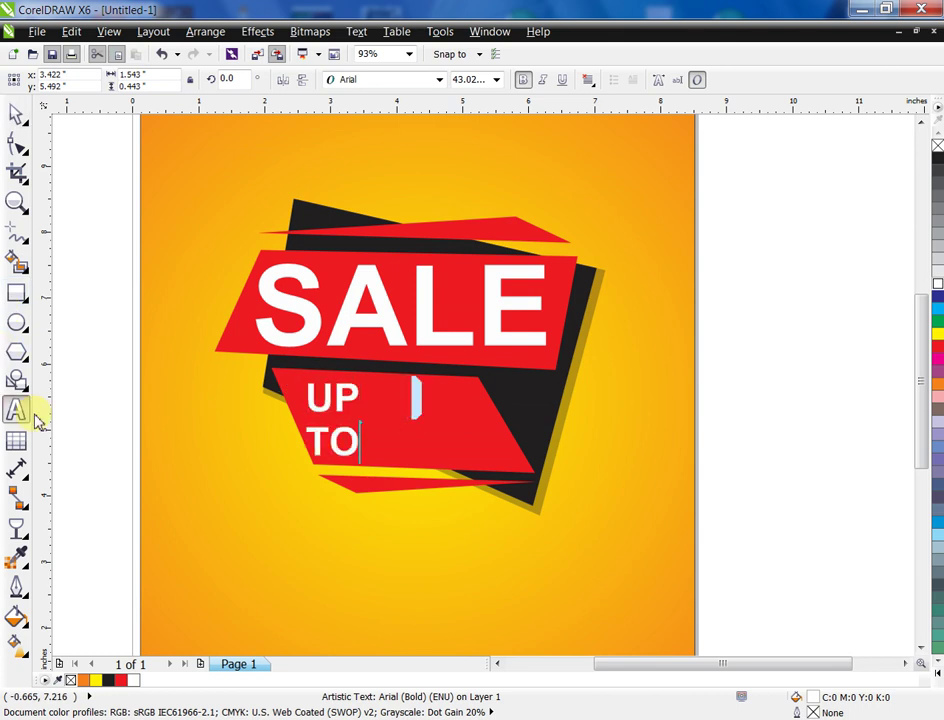
click(16, 113)
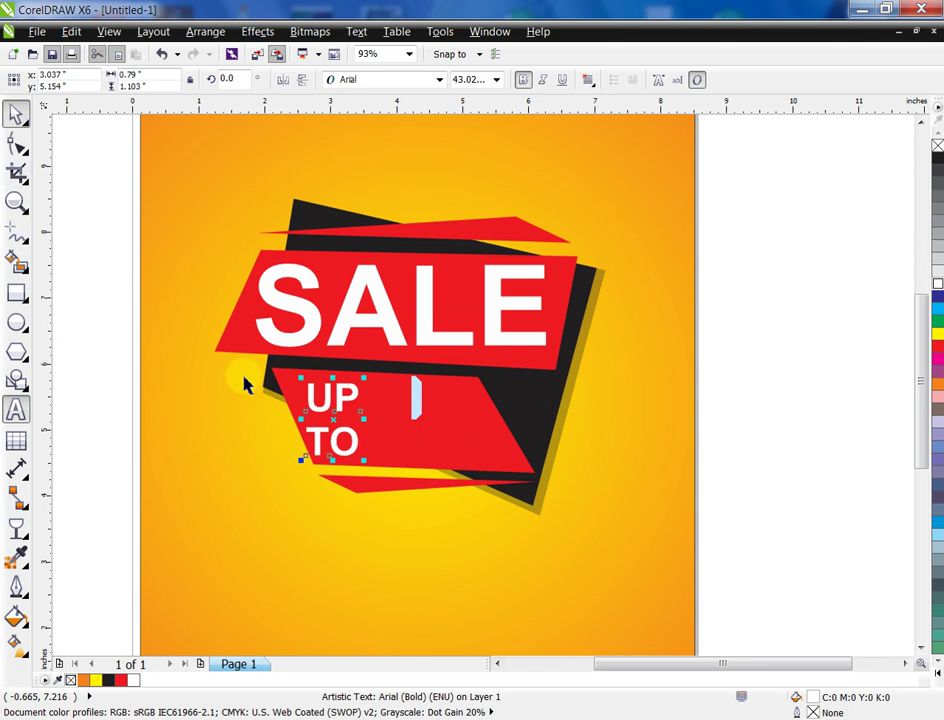
Shrink the UP TO text to about 34.5 pt and add a copy beside it reading 90, enlarged to about 82 pt.
drag(364, 460, 377, 436)
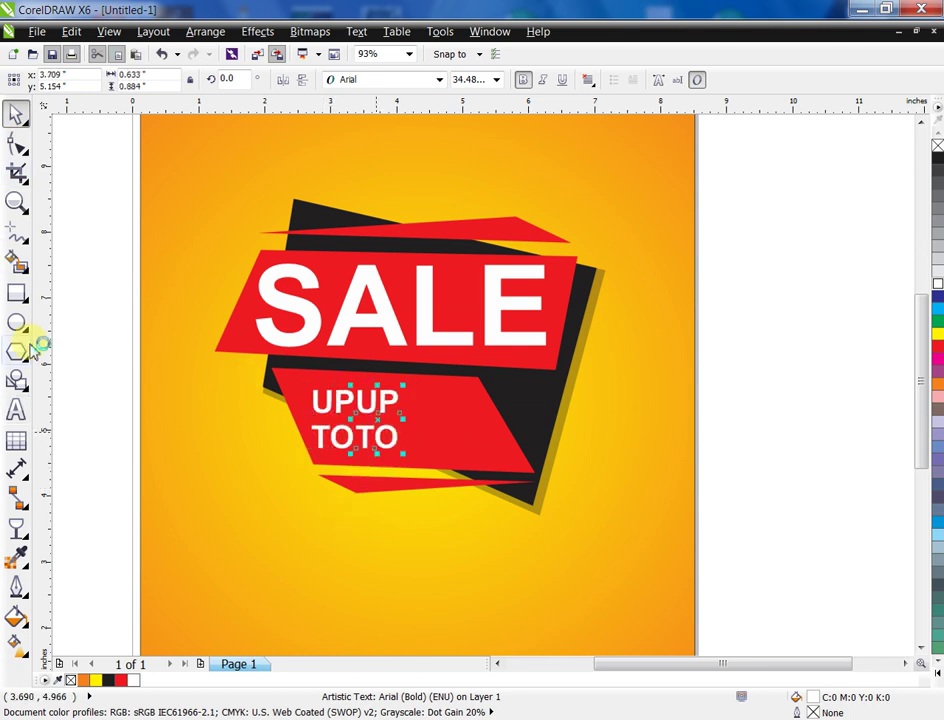
click(15, 410)
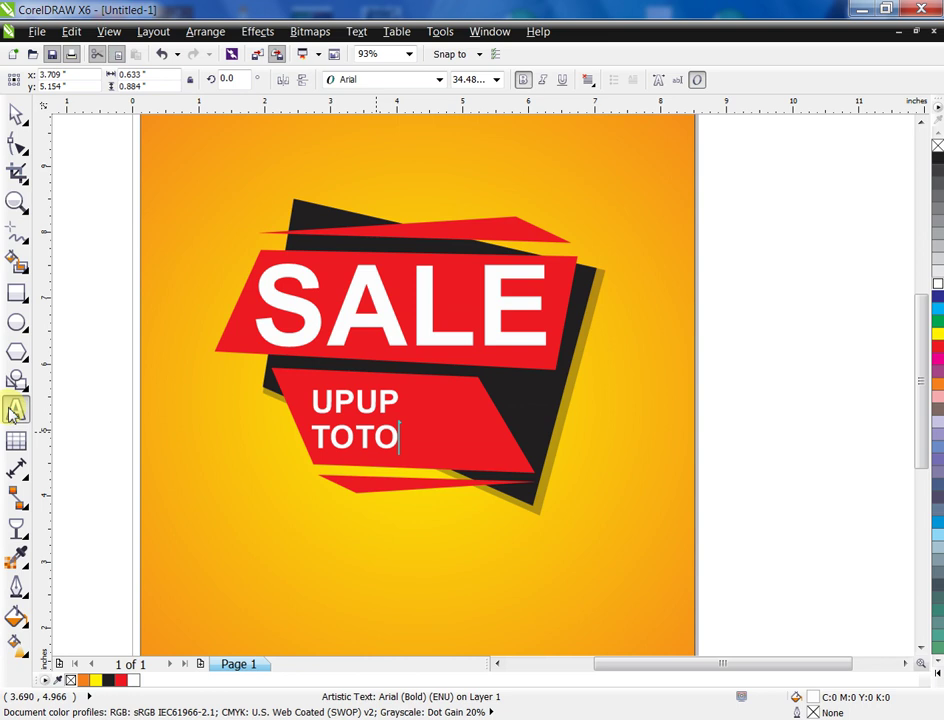
key(ctrl+a)
text(90)
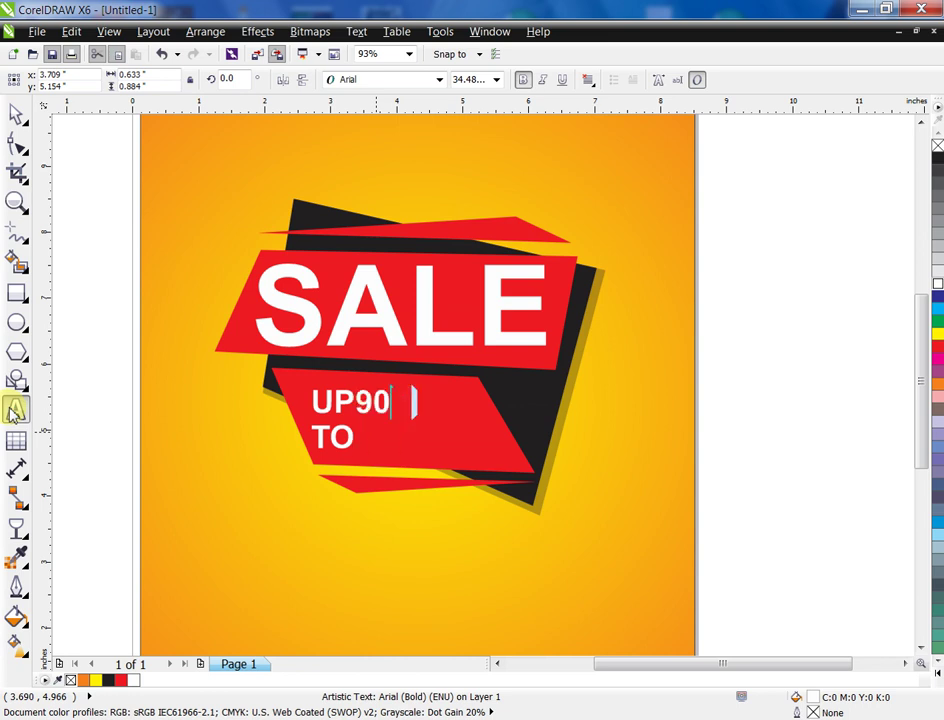
click(15, 115)
drag(405, 417, 455, 490)
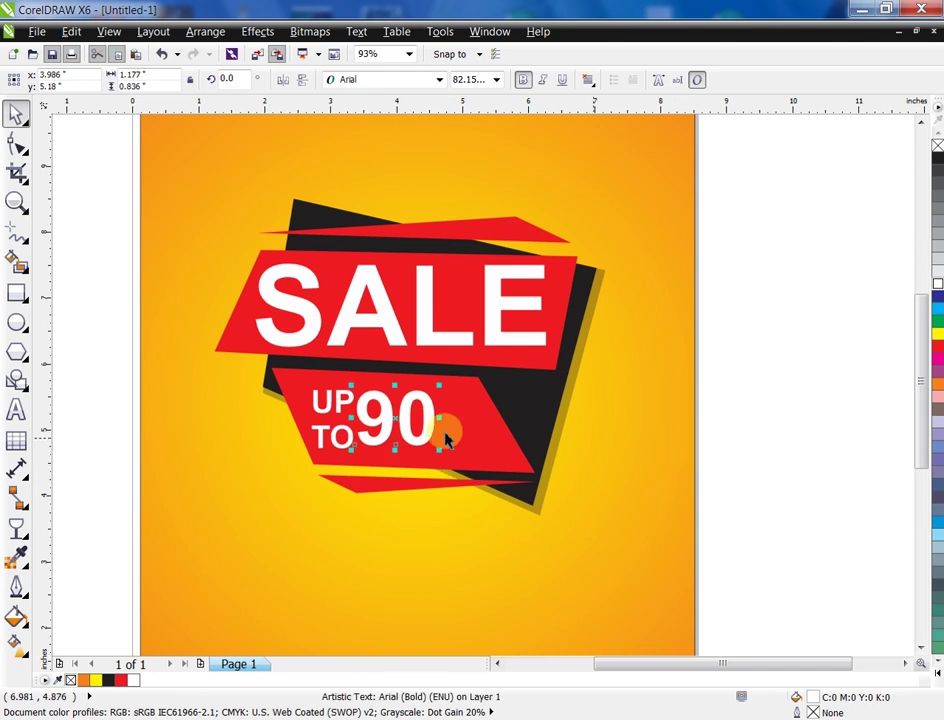
Copy the 90 text beside itself, change the copy to % OFF on two lines, and shrink it to about 32 pt.
drag(436, 442, 489, 442)
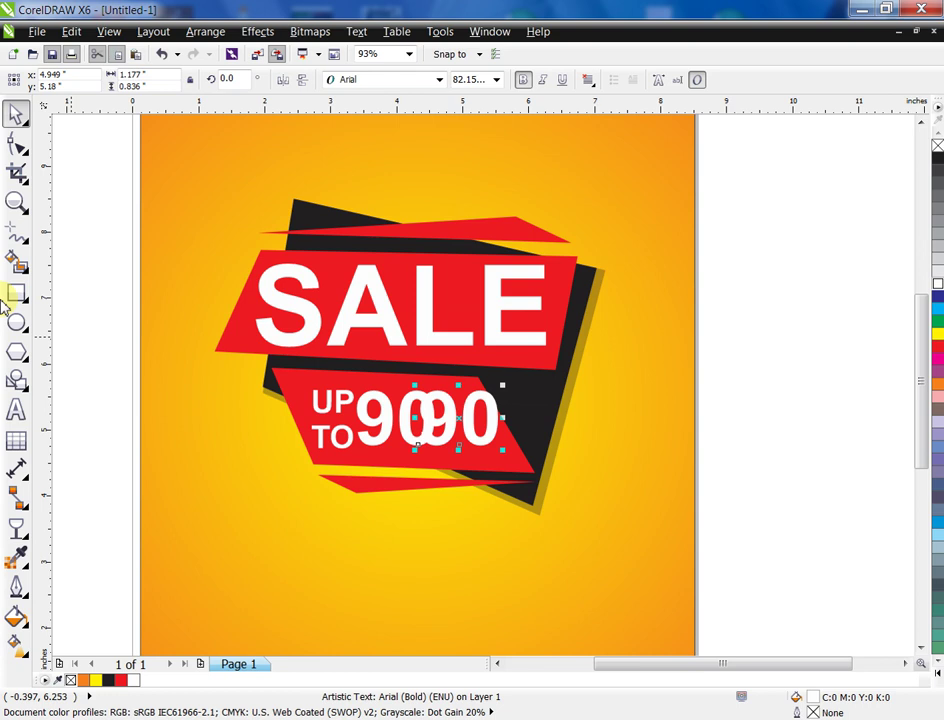
click(17, 410)
text(% )
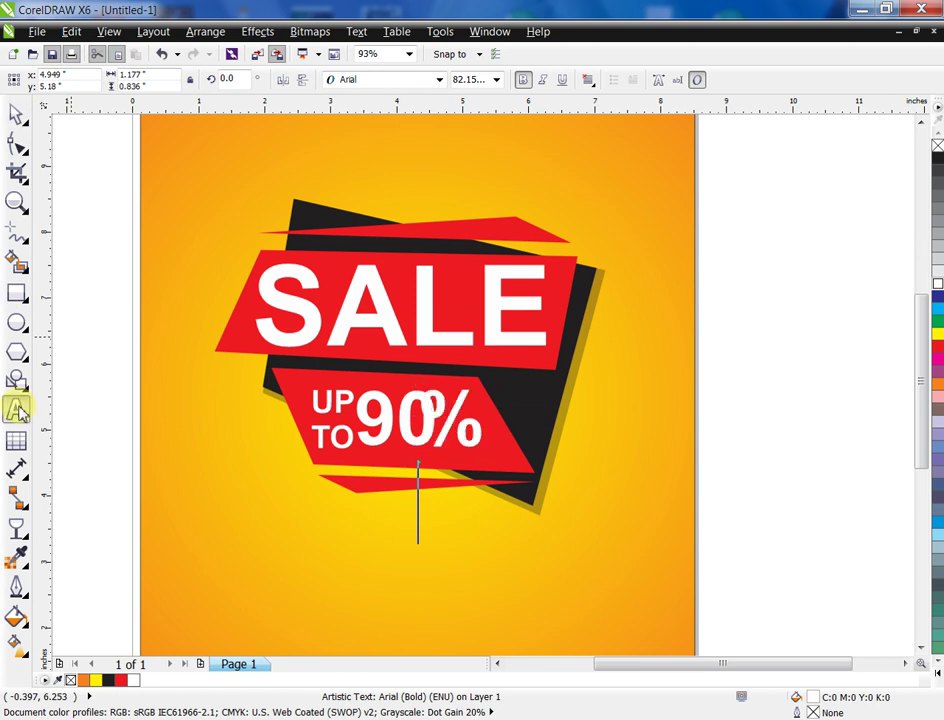
text(OFF)
click(17, 114)
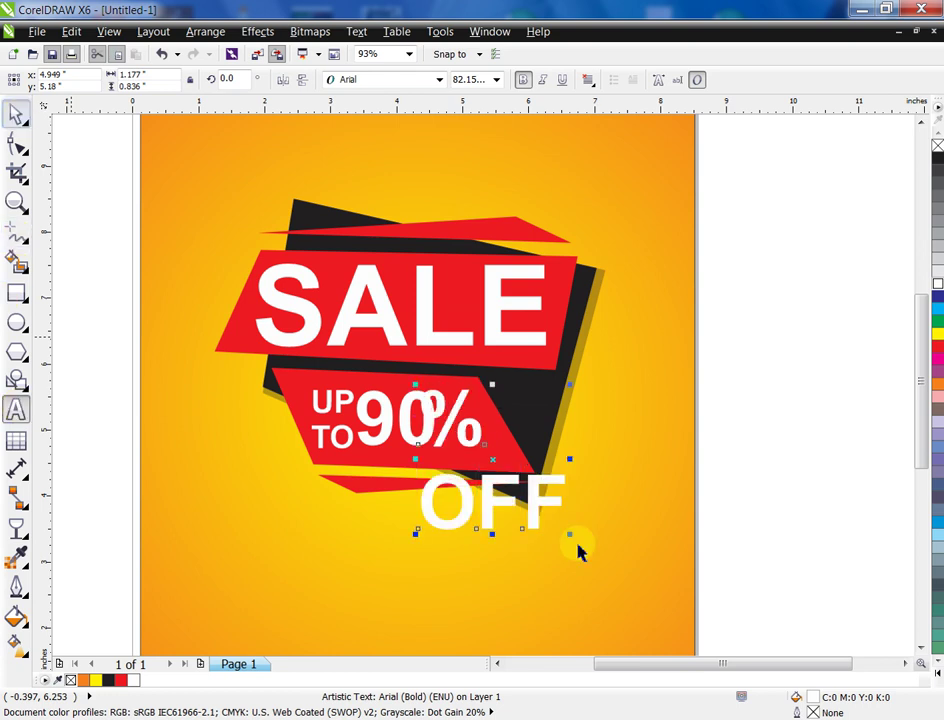
drag(570, 536, 486, 437)
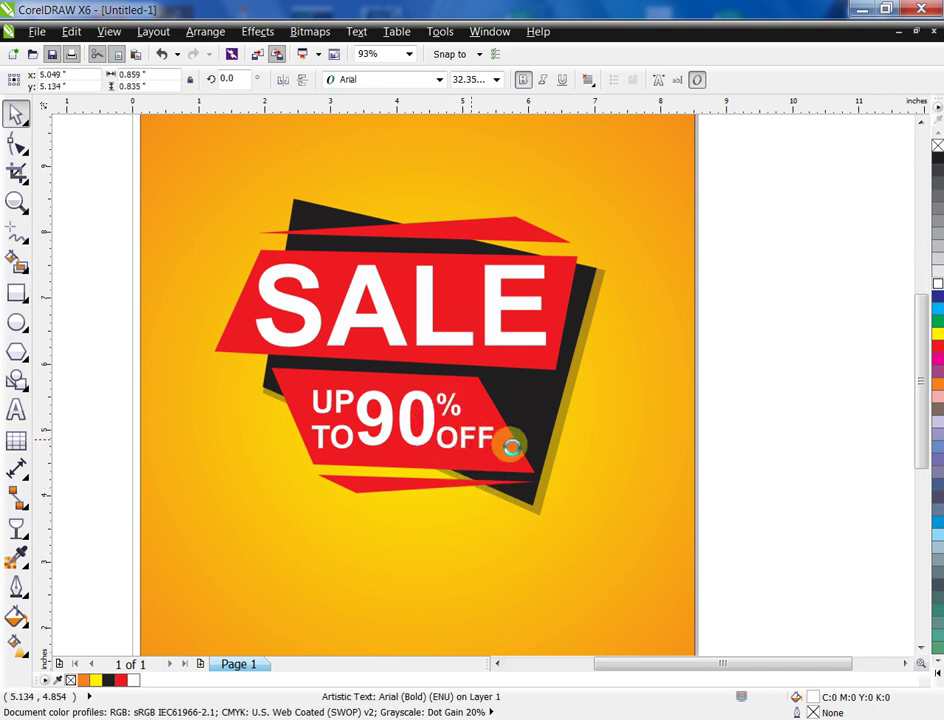
click(735, 407)
click(656, 425)
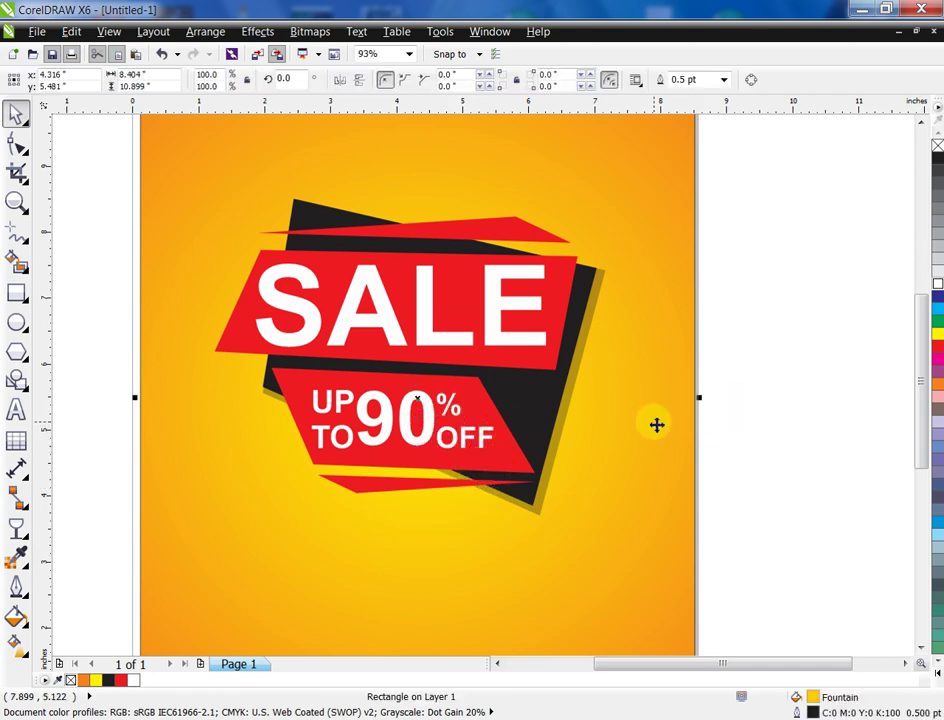
scroll(700, 406, down, 2)
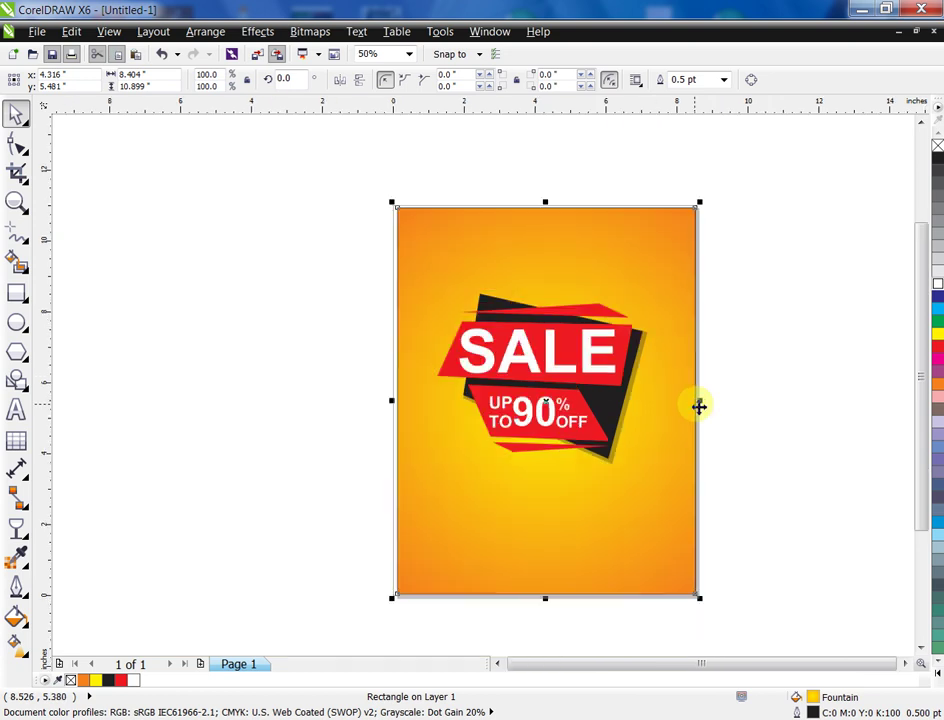
click(725, 398)
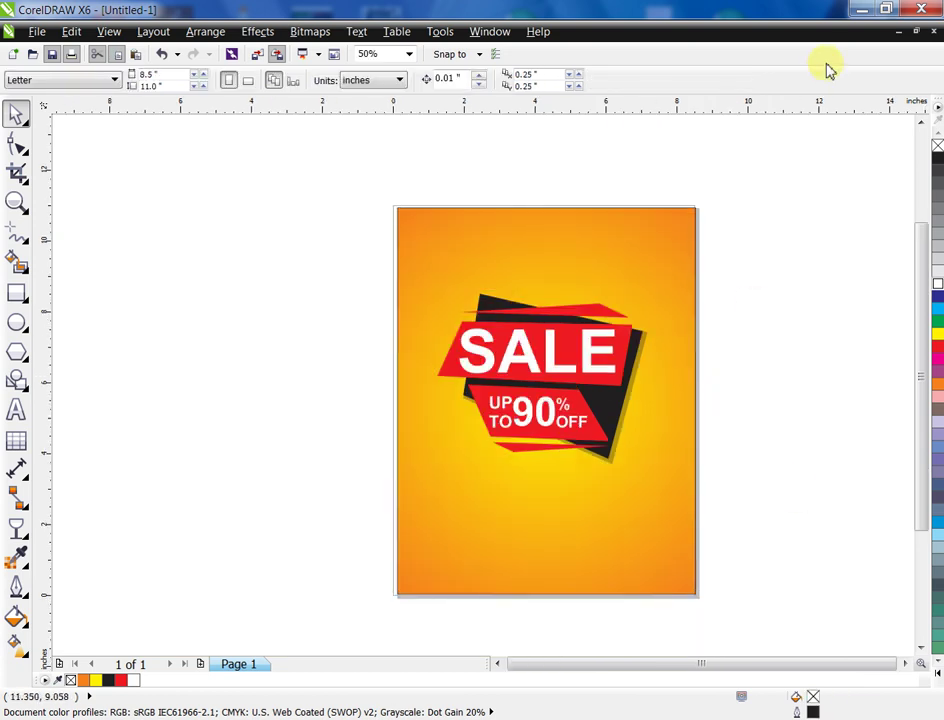
Bring the shoe picture 8-2-adidas-shoes-png-picture.png from the desktop into the CorelDRAW poster and scale it to 5%.
click(862, 8)
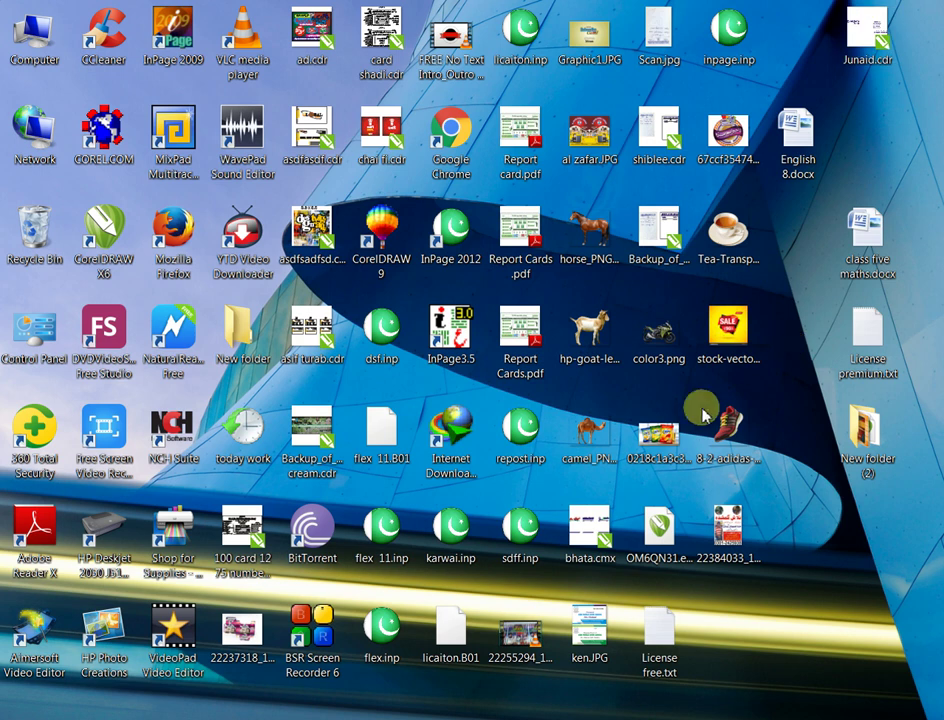
click(727, 422)
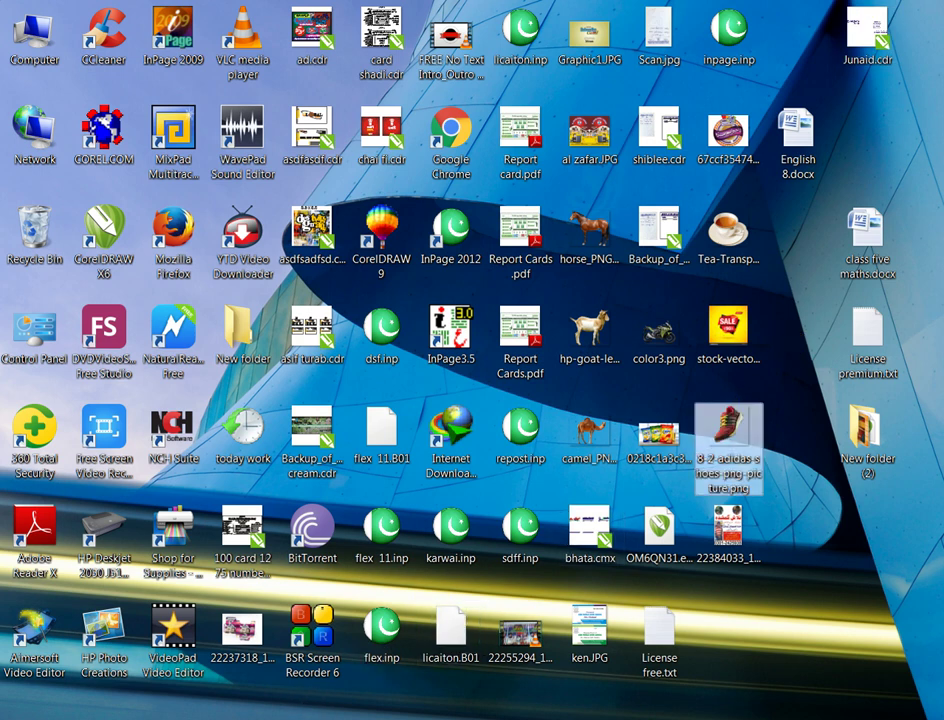
click(310, 717)
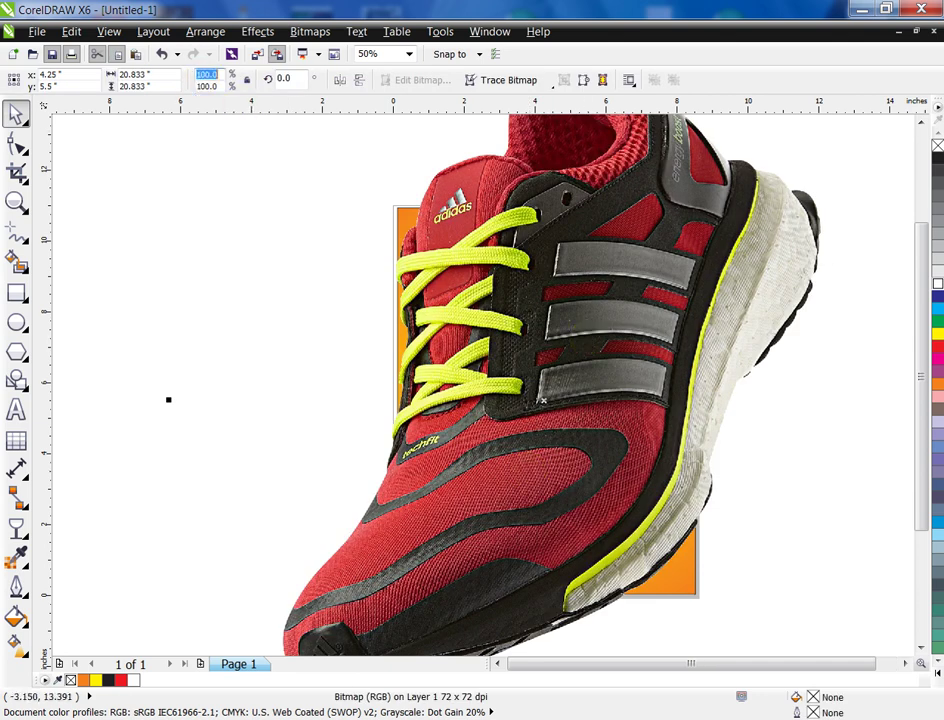
text(5)
key(Return)
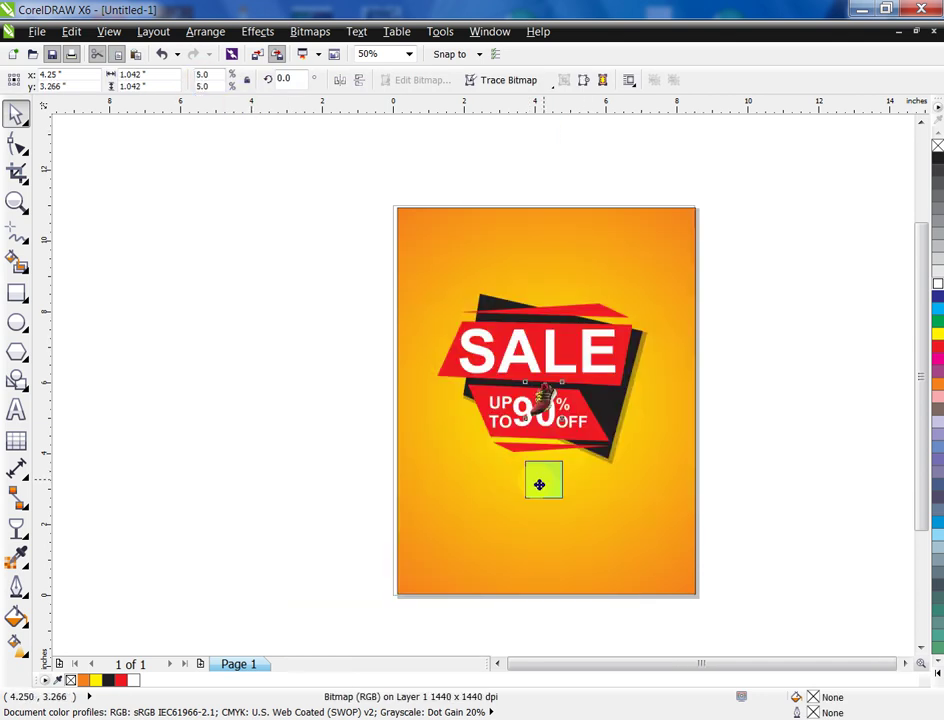
Place the shoe picture in the lower half of the poster and move the sale banner up near the page's top.
scroll(566, 463, up, 1)
drag(539, 485, 572, 400)
drag(499, 512, 544, 502)
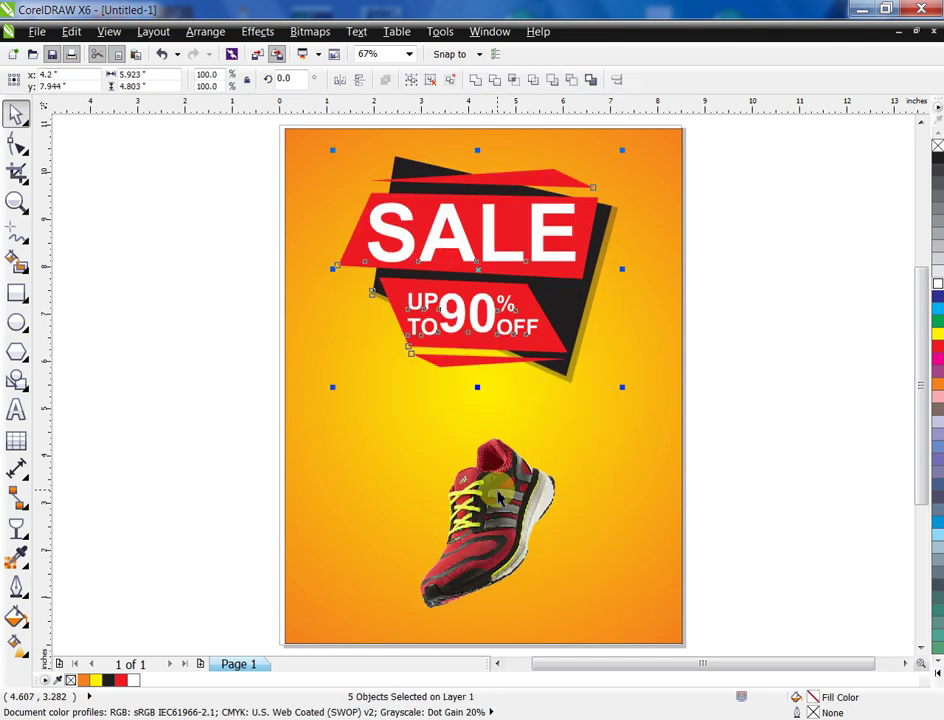
Position the shoe just below the banner and resize it to about 4.77 inches wide.
drag(498, 489, 498, 459)
drag(580, 402, 597, 386)
drag(542, 462, 542, 462)
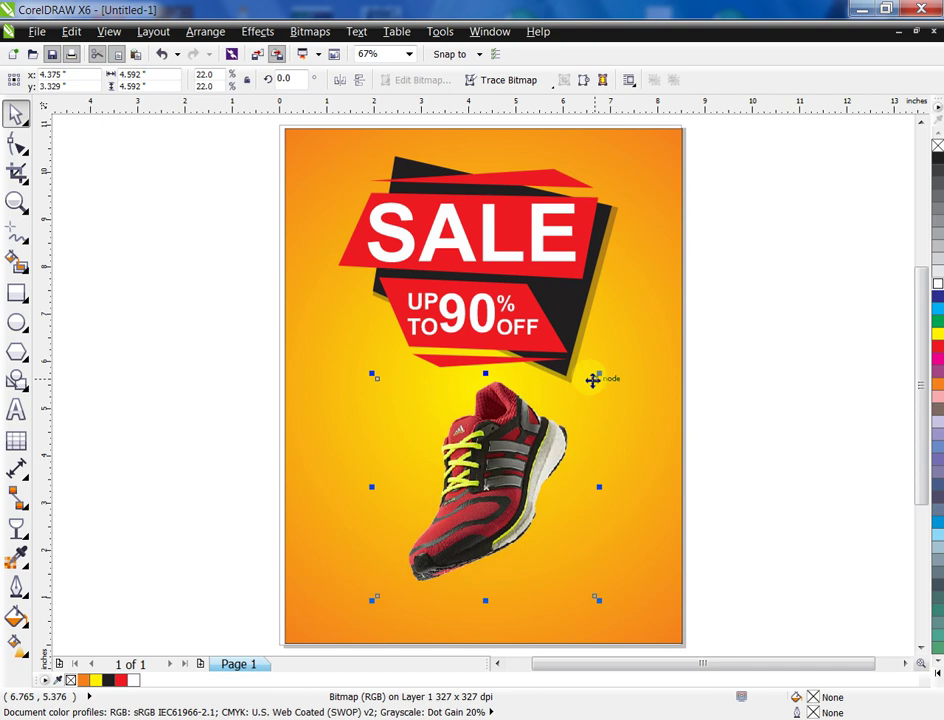
drag(593, 379, 609, 366)
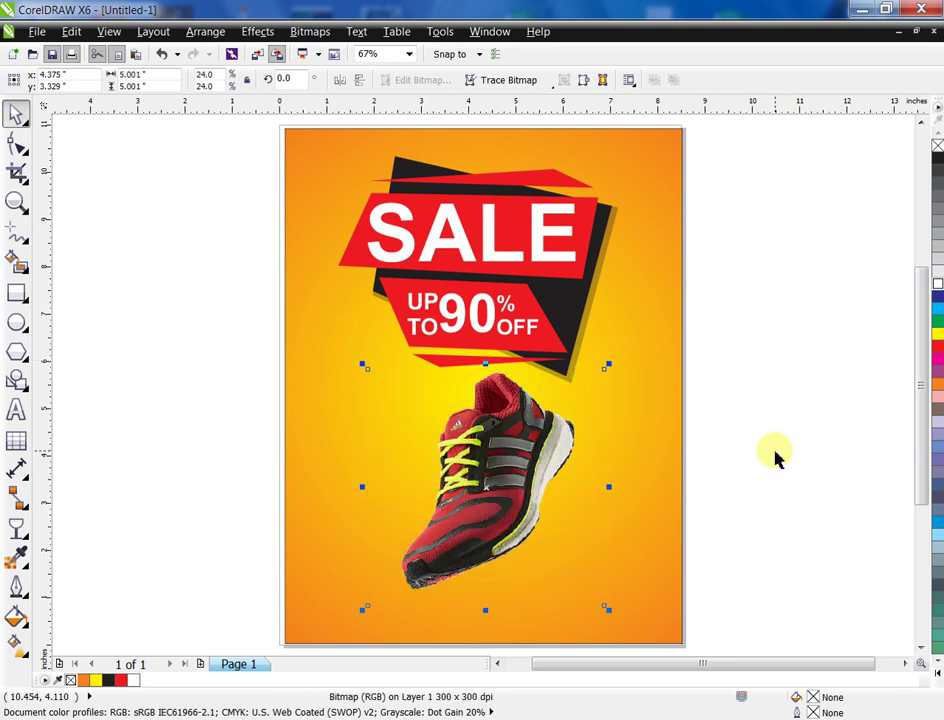
click(775, 455)
drag(497, 482, 497, 476)
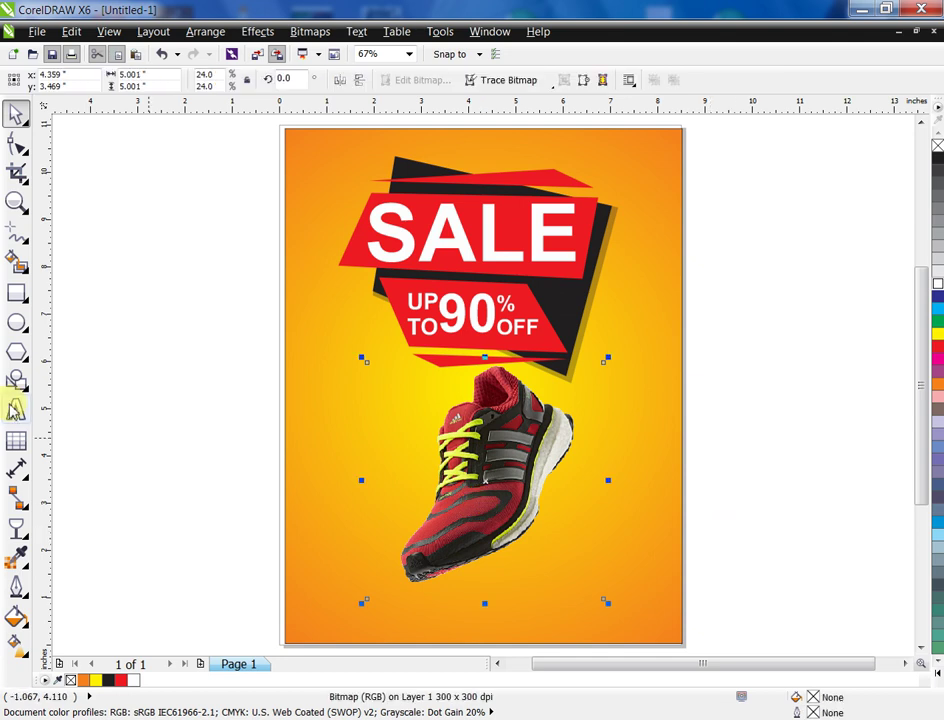
click(143, 449)
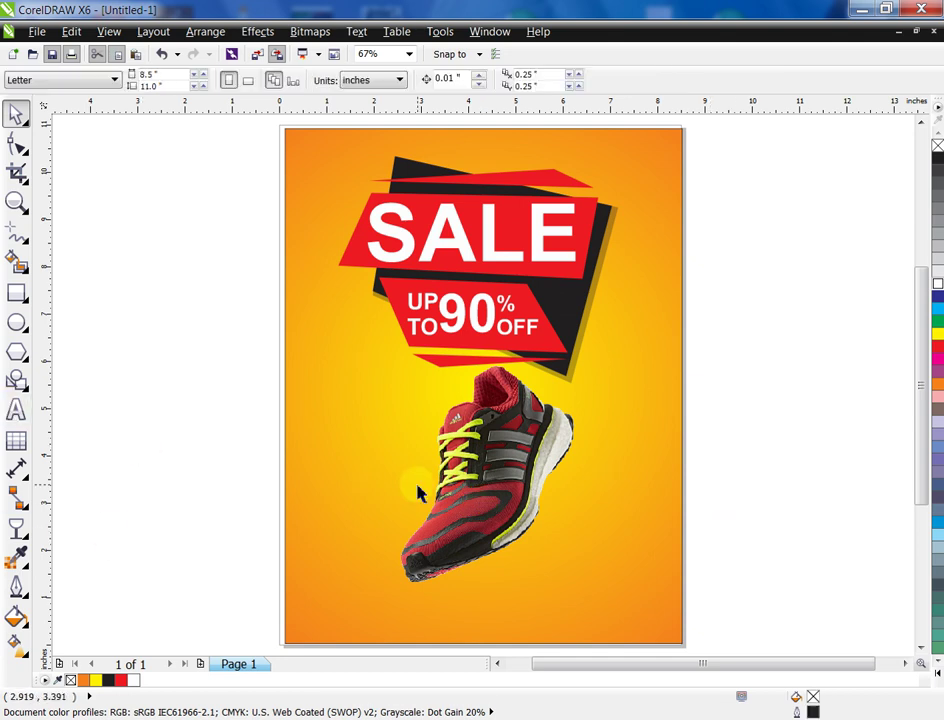
click(482, 474)
mouse_move(606, 361)
mouse_down()
mouse_move(608, 373)
mouse_move(597, 370)
mouse_up()
Darken the shoe picture with a gamma value of 0.70 and preview the poster full screen.
click(257, 31)
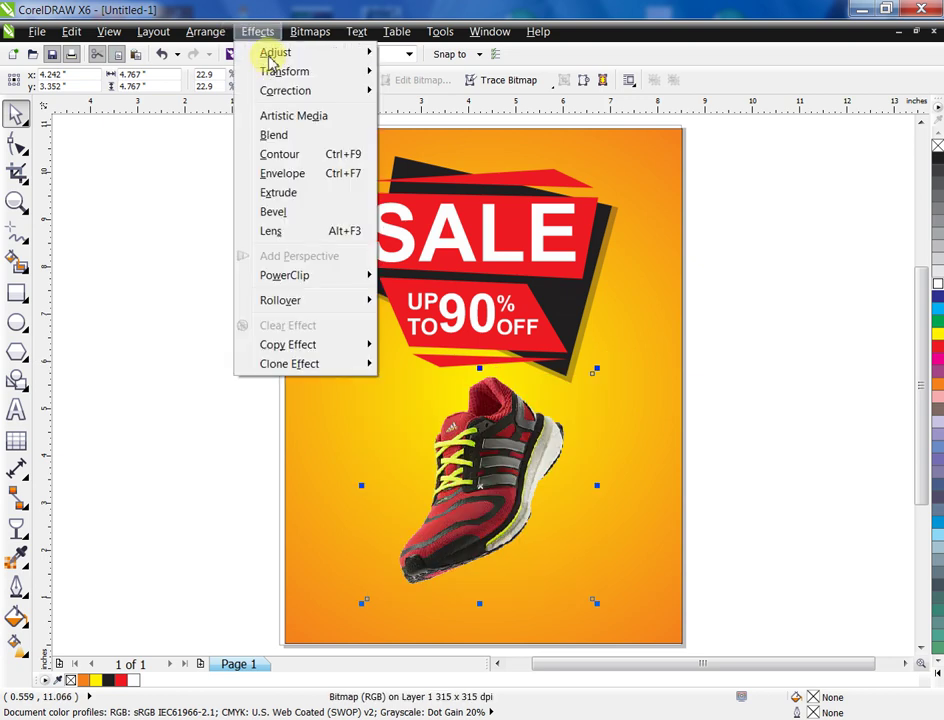
mouse_move(272, 55)
click(378, 175)
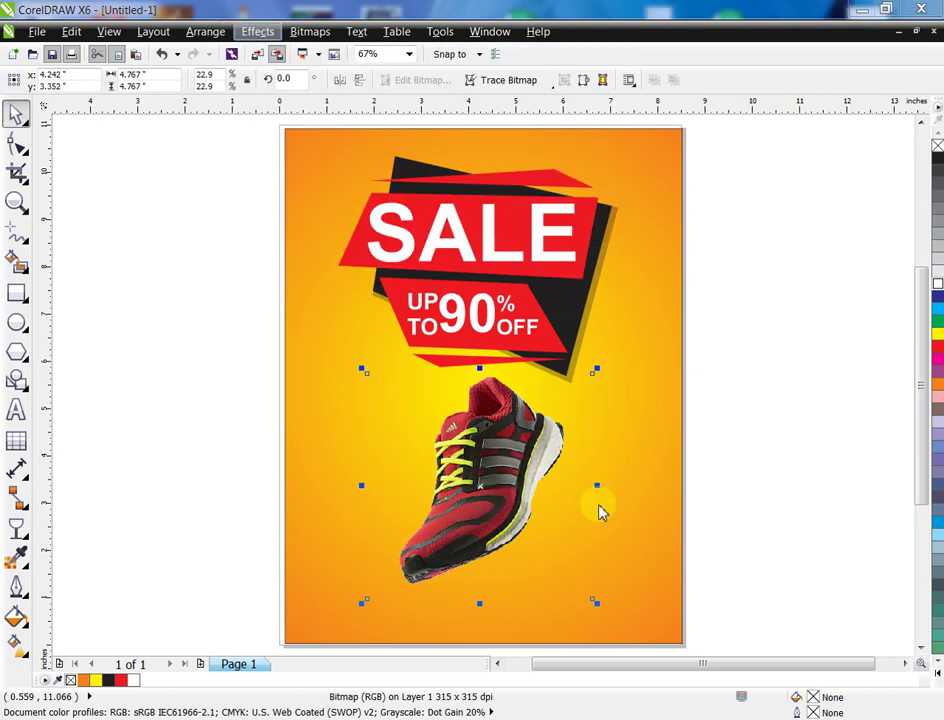
click(345, 411)
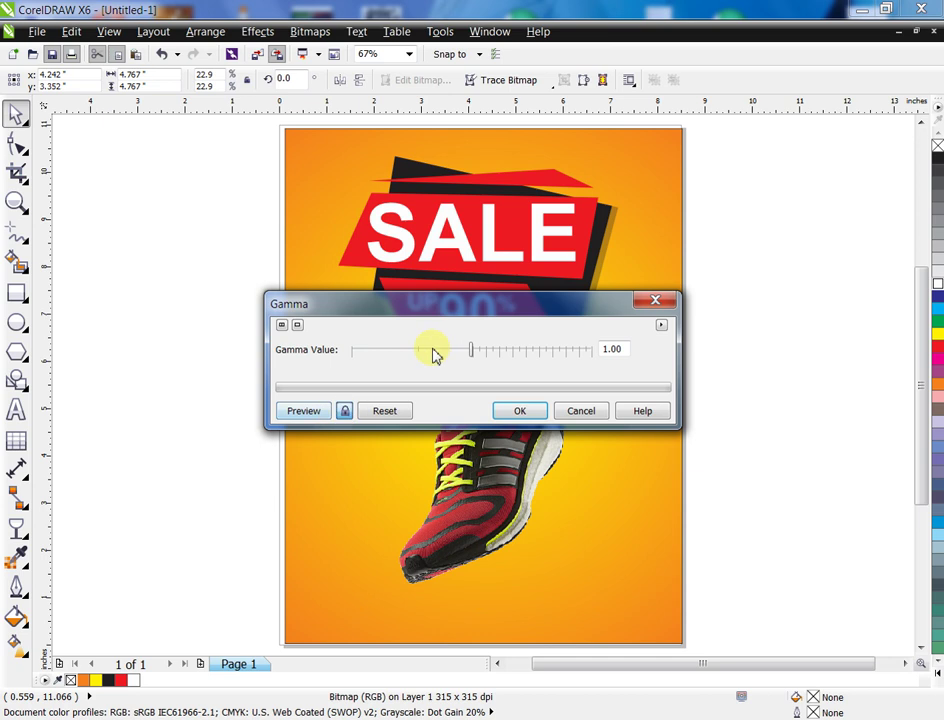
drag(436, 350, 440, 350)
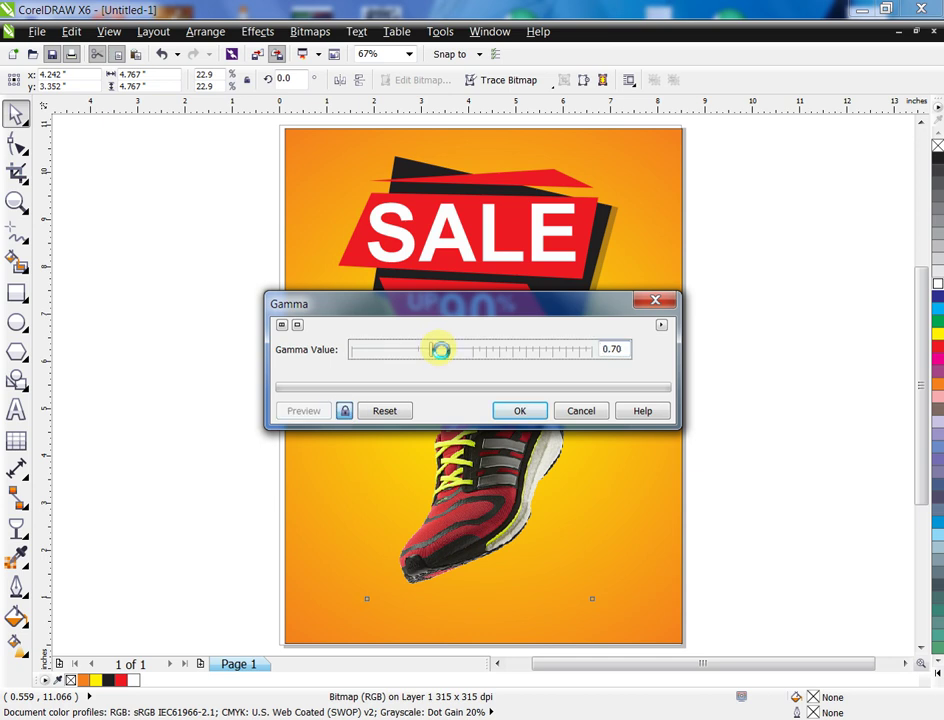
click(522, 412)
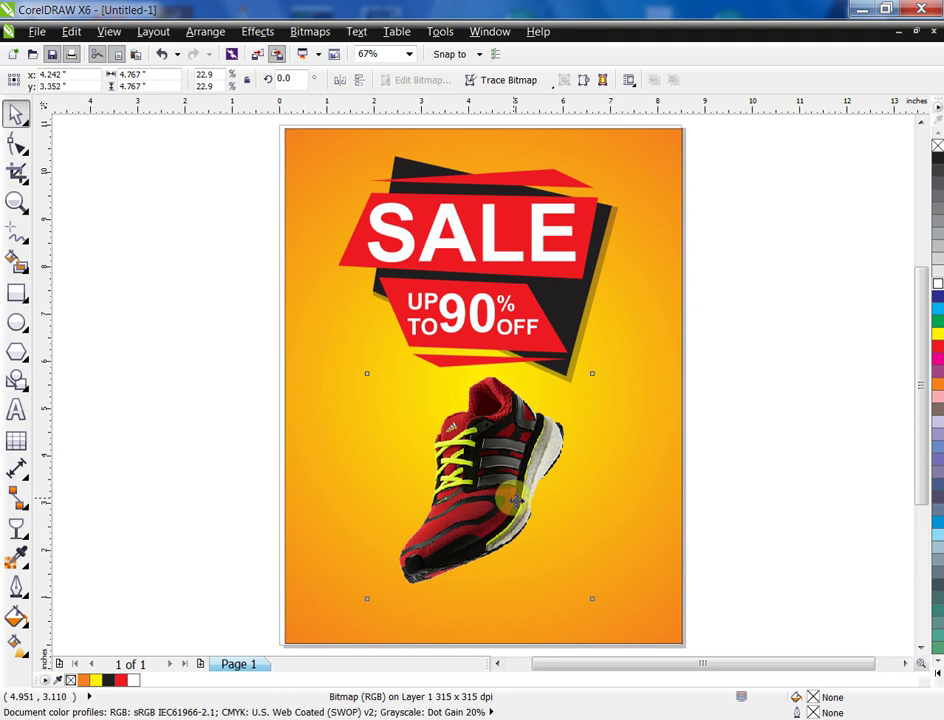
click(601, 488)
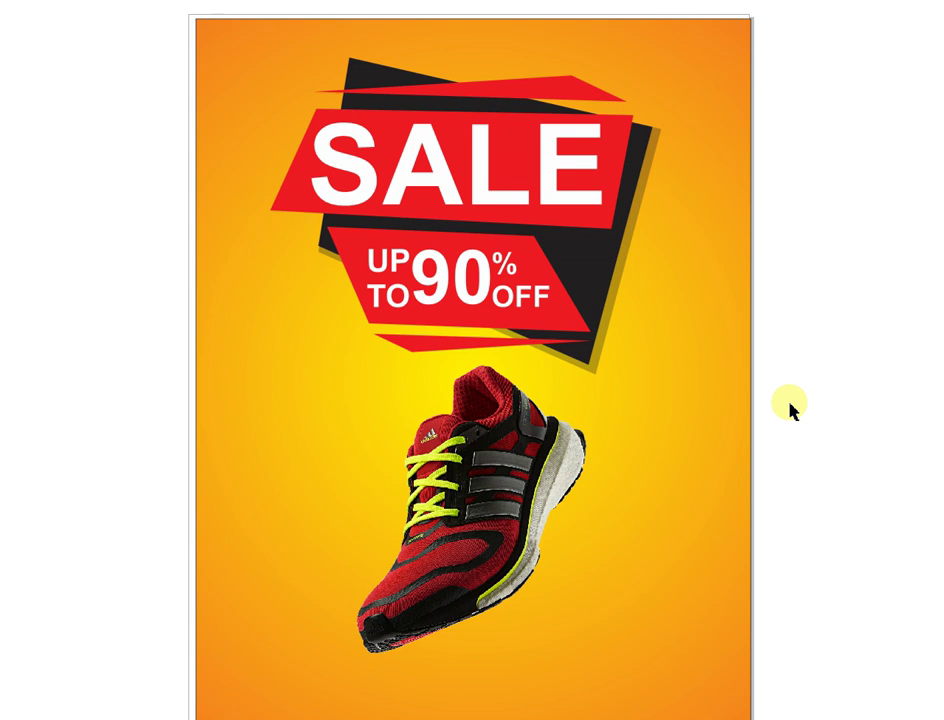
key(F9)
key(Tab)
Widen the background rectangle evenly on both sides to about 15.8 inches.
scroll(663, 388, down, 3)
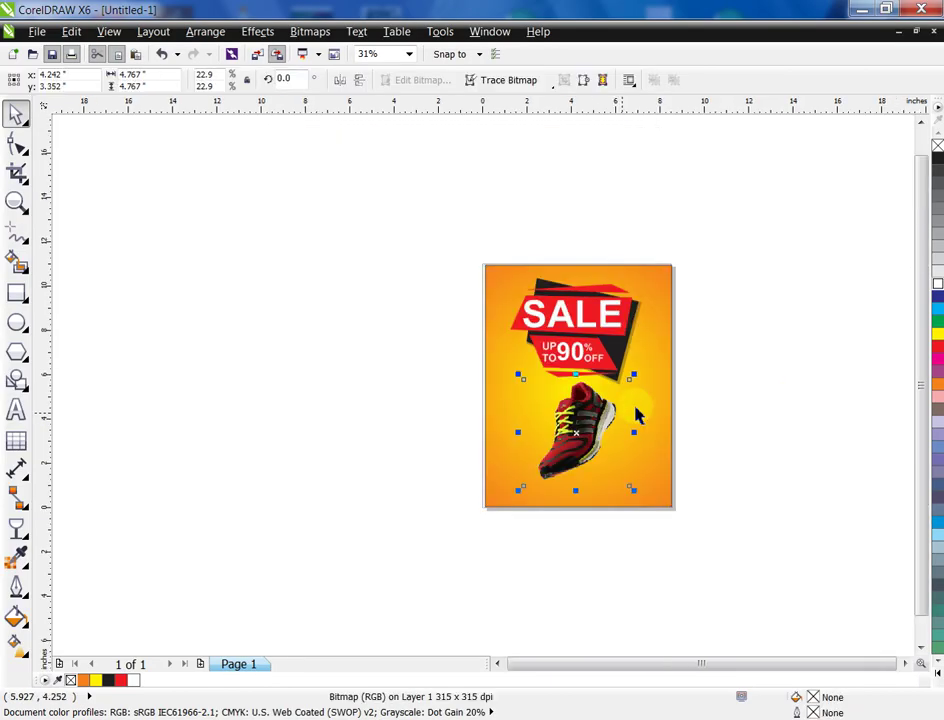
click(636, 415)
drag(674, 385, 764, 399)
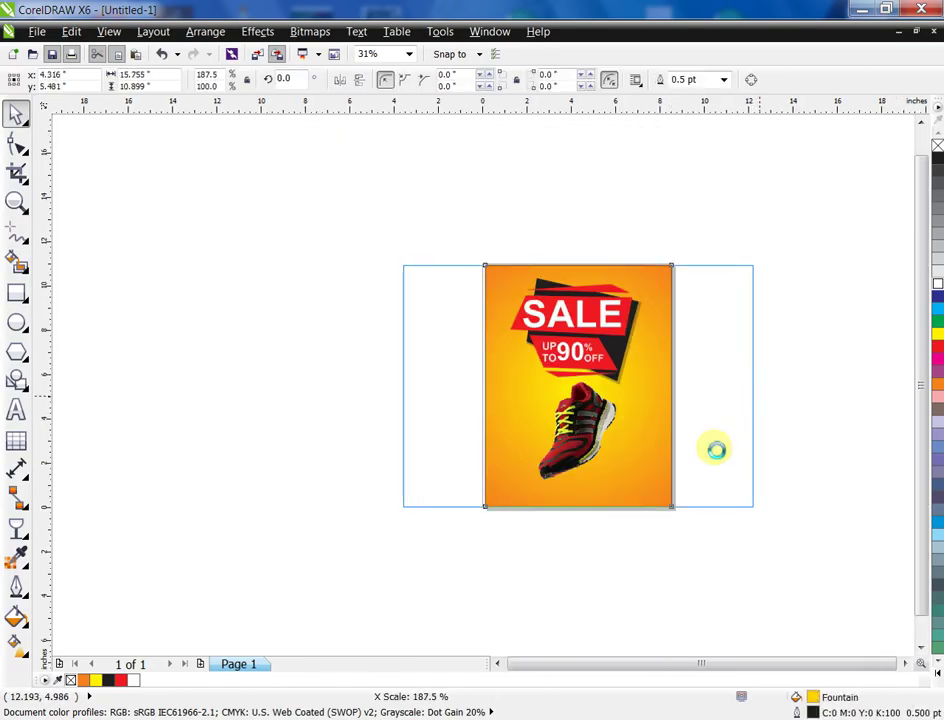
Move the shoe to the background's left half and the banner to its right half, enlarging the banner to about 7.9 inches wide.
drag(589, 442, 491, 420)
drag(470, 225, 684, 420)
drag(579, 349, 648, 409)
drag(713, 331, 736, 307)
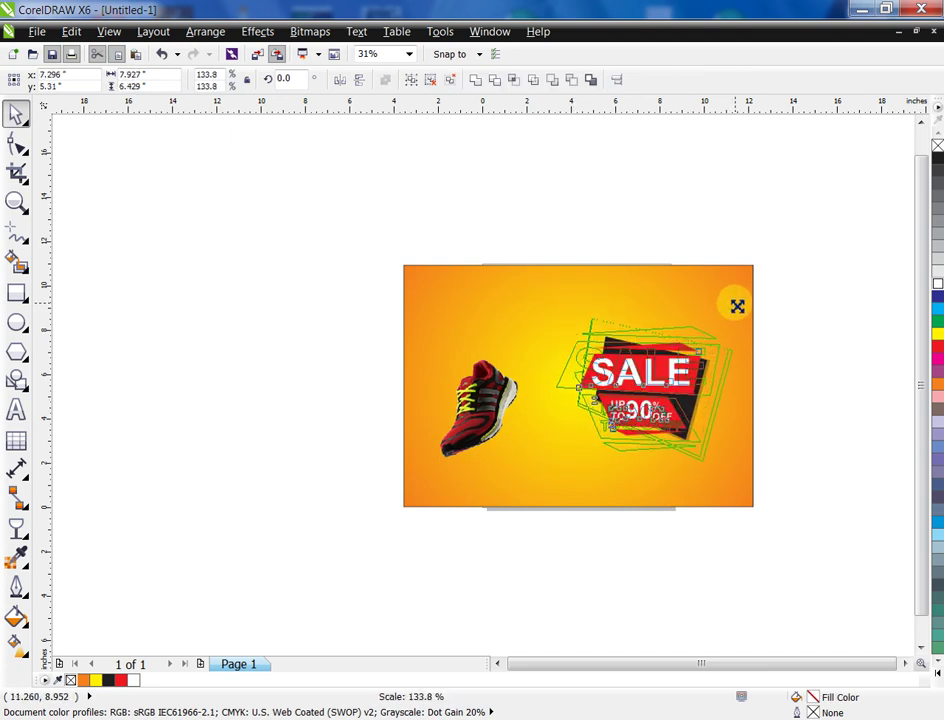
Centre the background's radial orange-yellow fill behind the banner, add an extra yellow colour node, and widen the gradient.
click(688, 303)
key(g)
drag(643, 377, 674, 436)
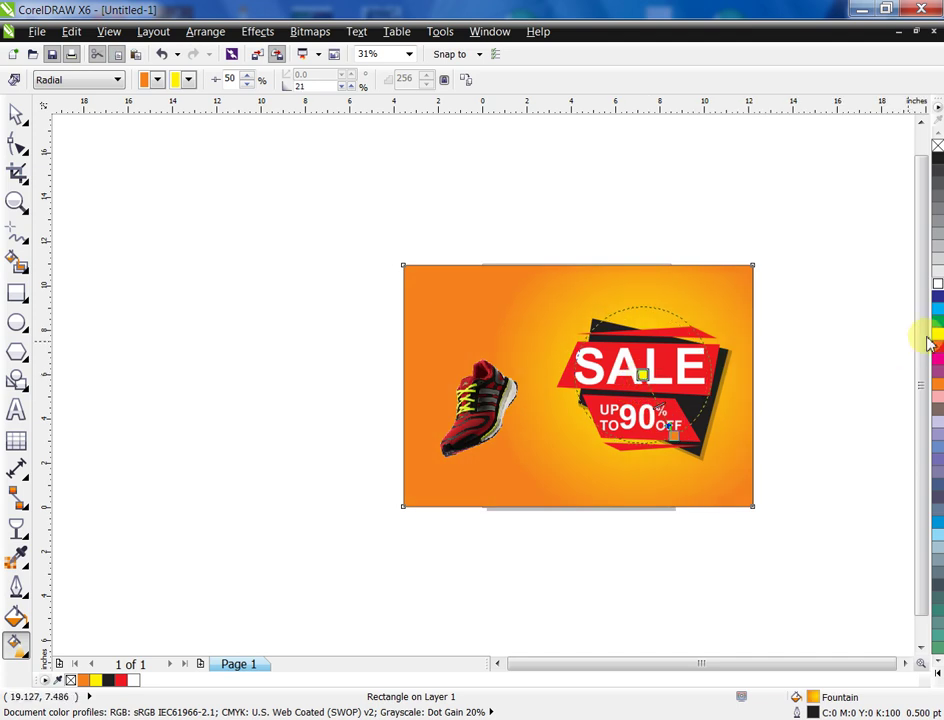
drag(937, 333, 686, 452)
click(17, 113)
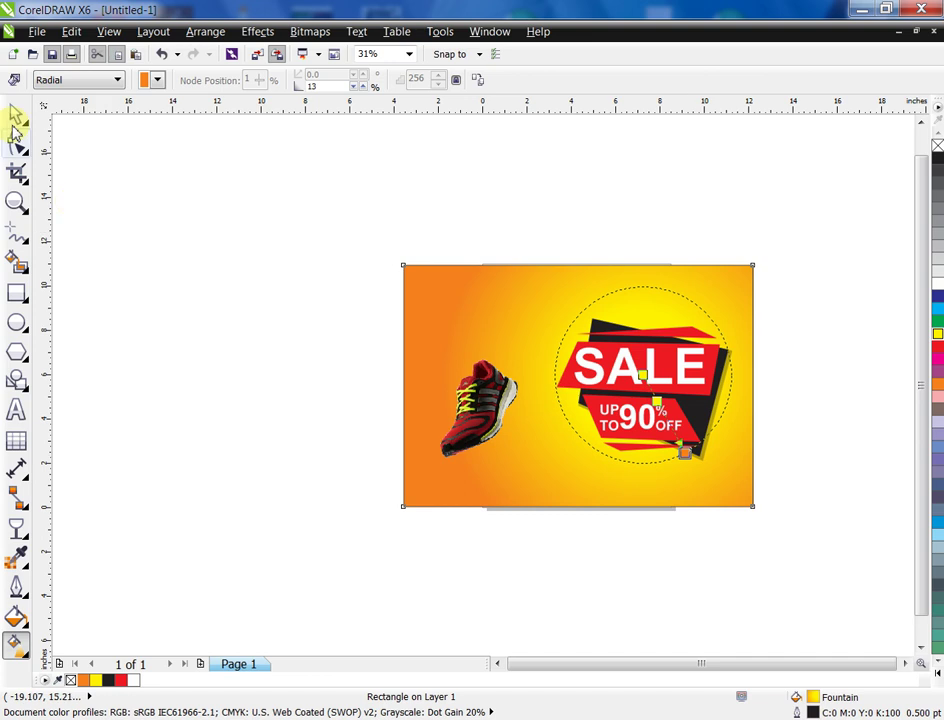
Extend the background rectangle's left edge outward so that it is about 16.4 inches wide.
drag(262, 192, 763, 505)
key(shift+F2)
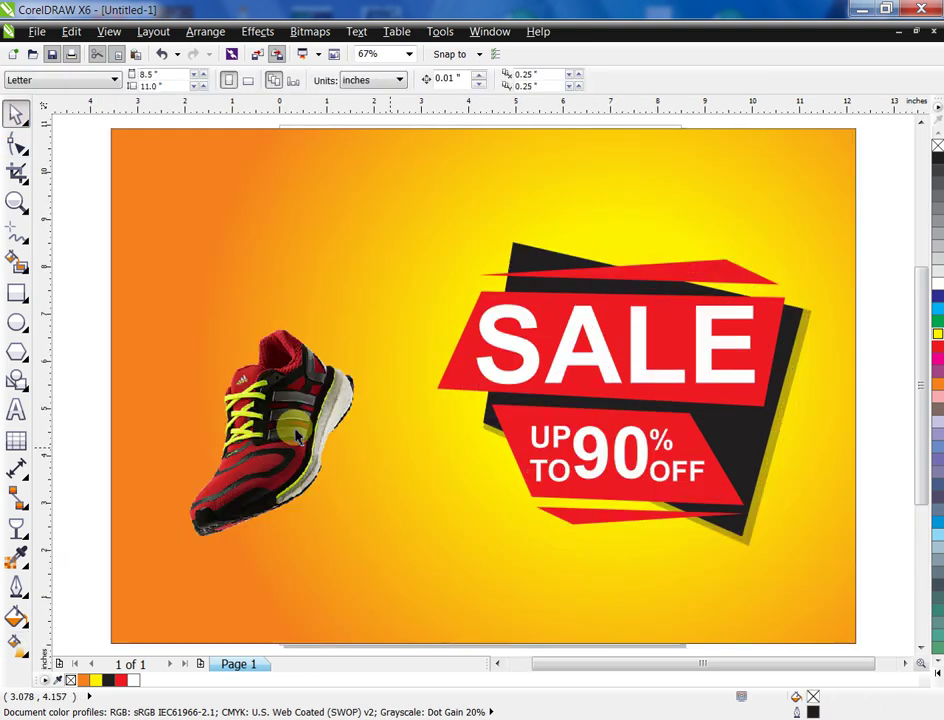
click(322, 339)
drag(110, 385, 80, 385)
Enlarge the shoe picture to about 8.7 inches and place it in the background's left half beside the banner.
click(386, 331)
drag(388, 325, 543, 127)
drag(423, 284, 307, 315)
drag(462, 184, 510, 146)
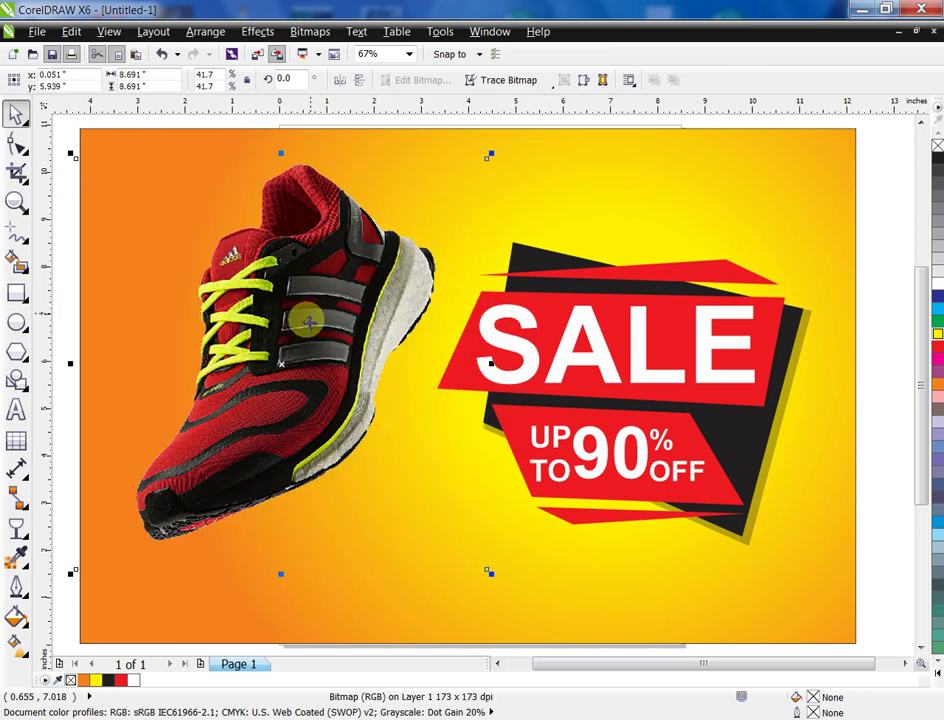
drag(306, 316, 296, 355)
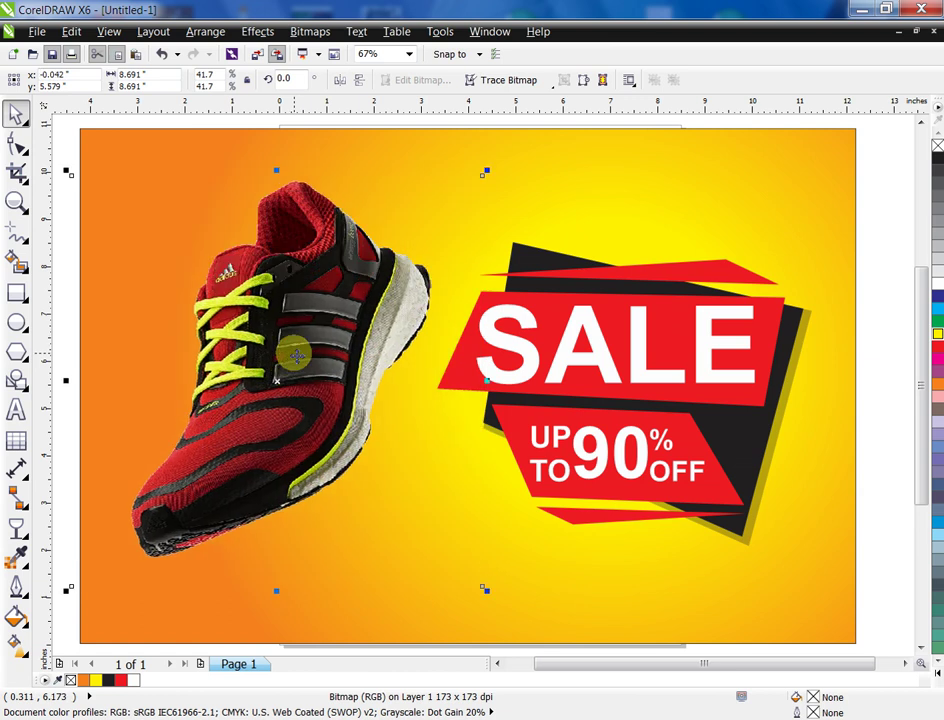
PowerClip the shoe picture inside the background rectangle and preview the finished design full screen.
click(296, 355)
click(257, 31)
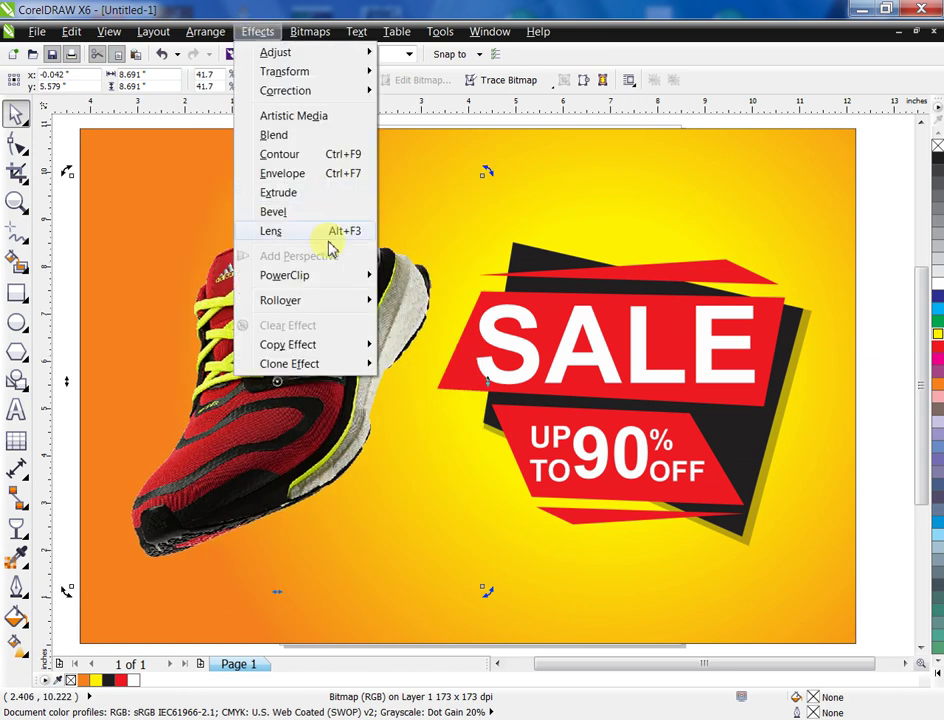
mouse_move(316, 266)
click(370, 264)
click(714, 148)
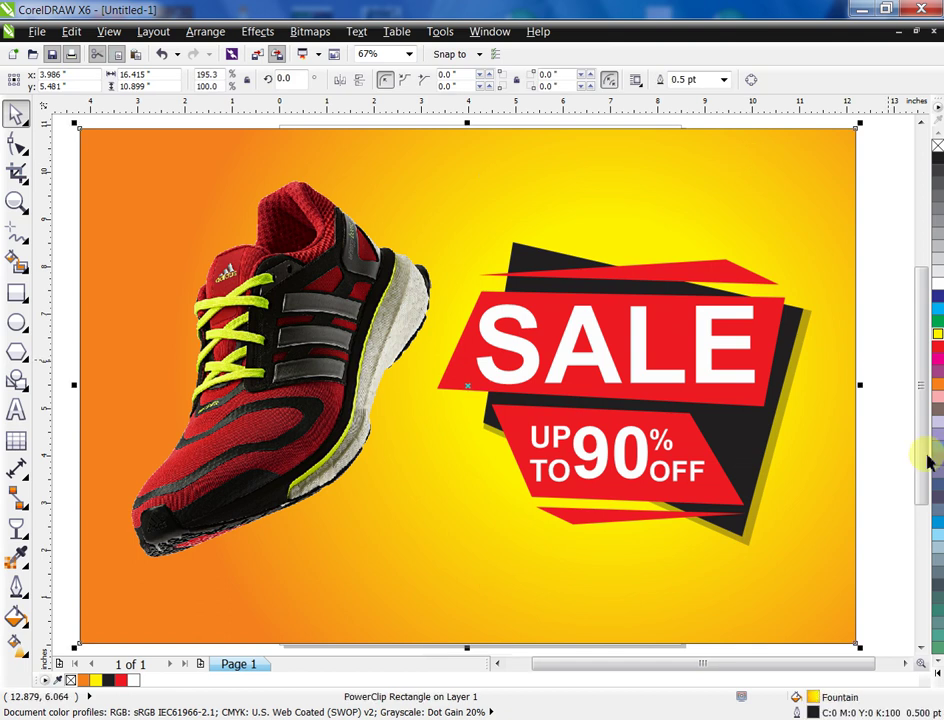
key(F9)
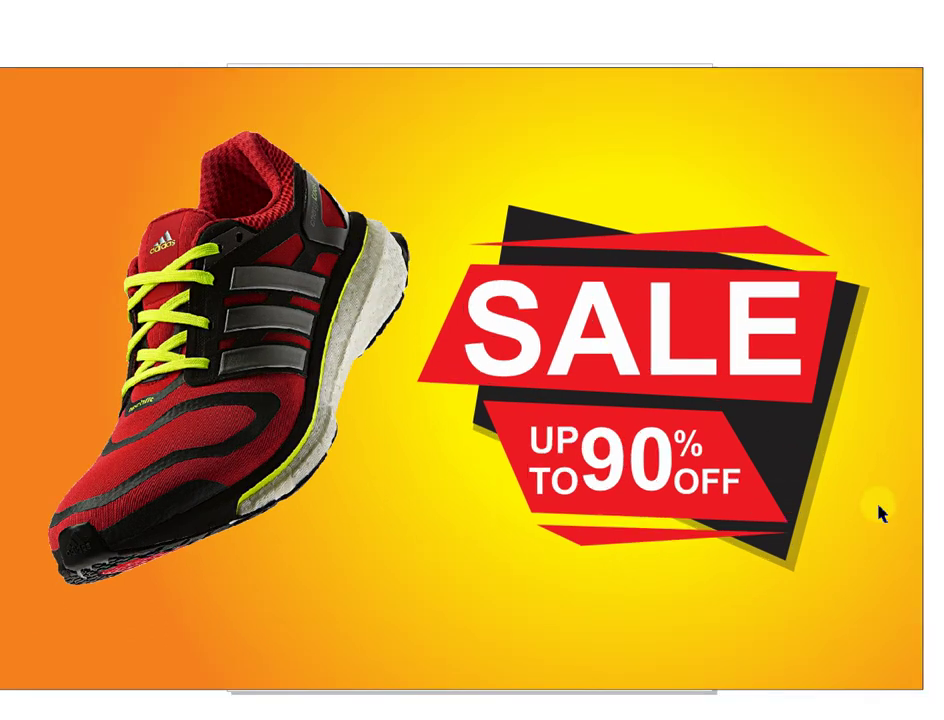